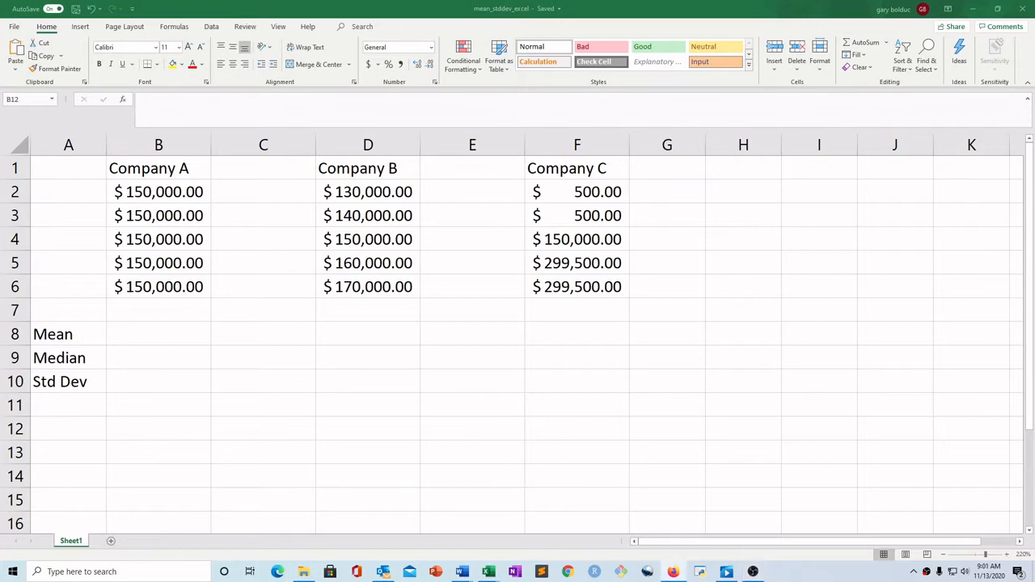
Open the Intro to standard deviation reading from the course page in the browser to review the salary example, then return to the course page and minimize the browser
left_click(672, 571)
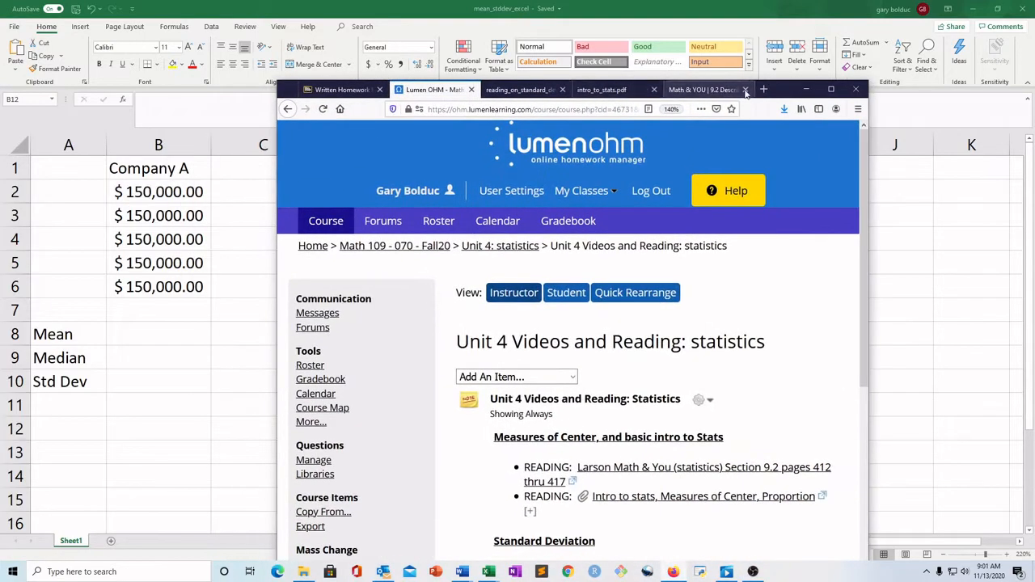
left_click(828, 90)
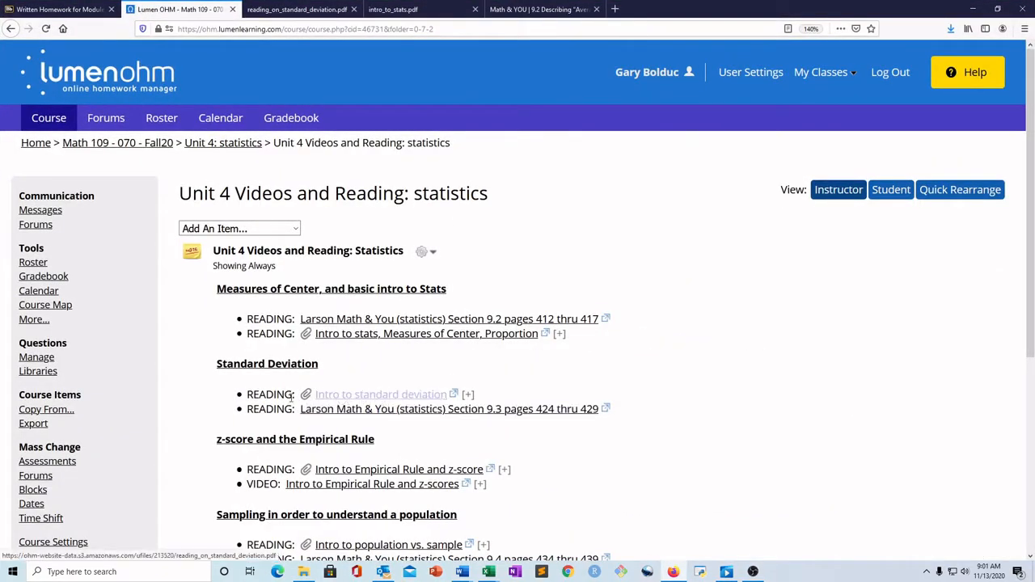
left_click(355, 395)
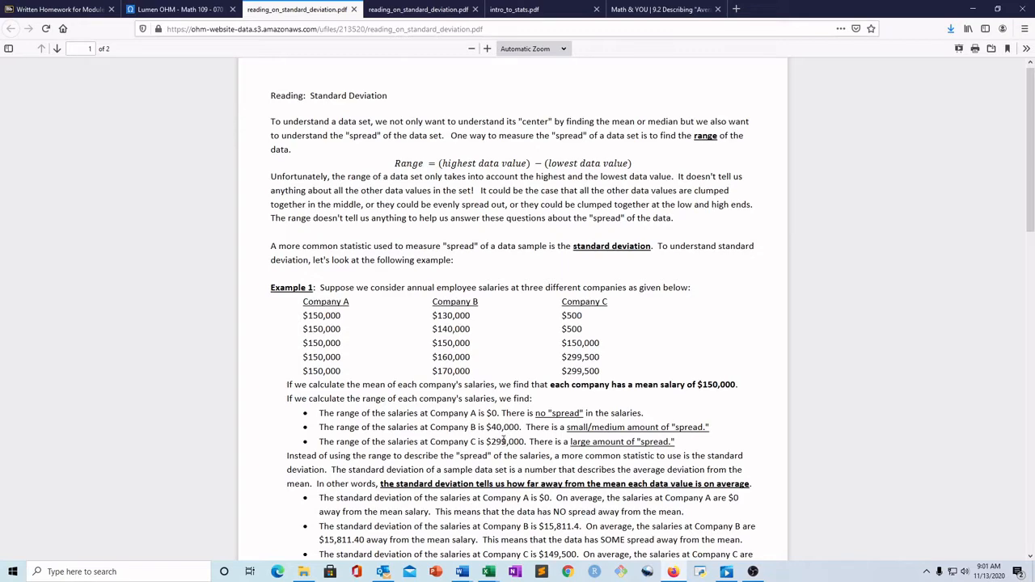
left_click(224, 8)
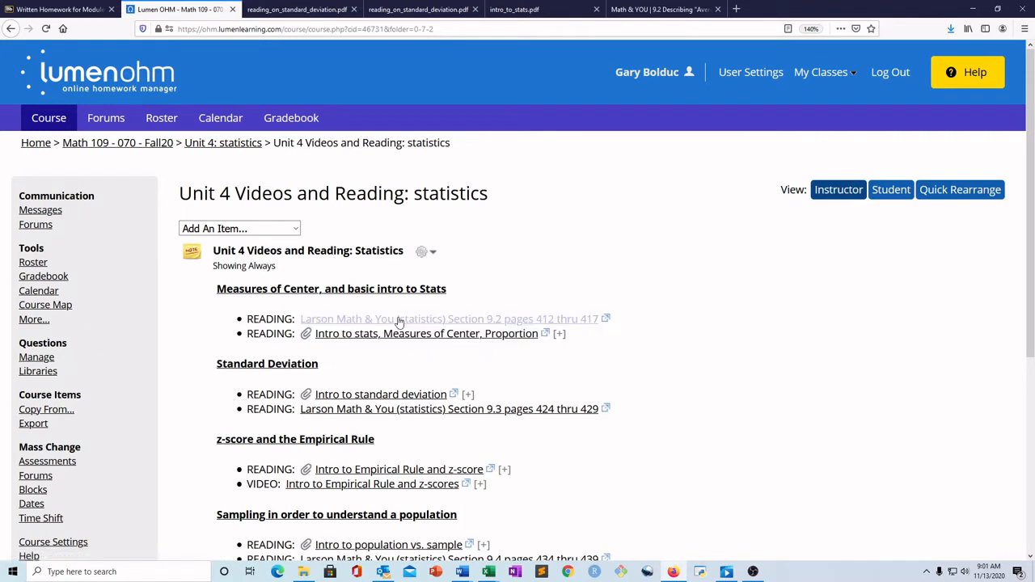
left_click(975, 7)
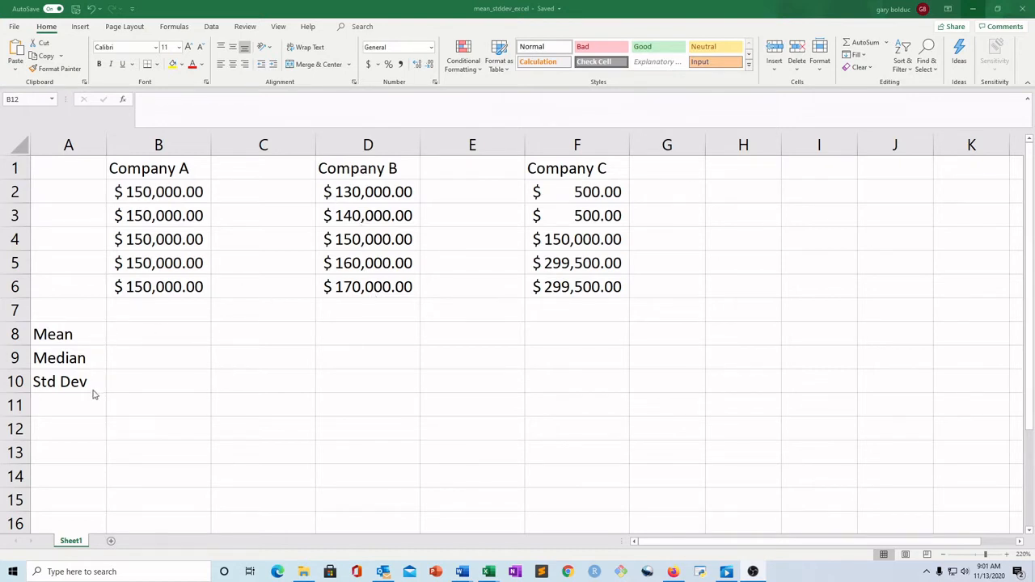
Enter an AVERAGE formula over B2:B6 in B8 for Company A's mean salary
left_click(152, 336)
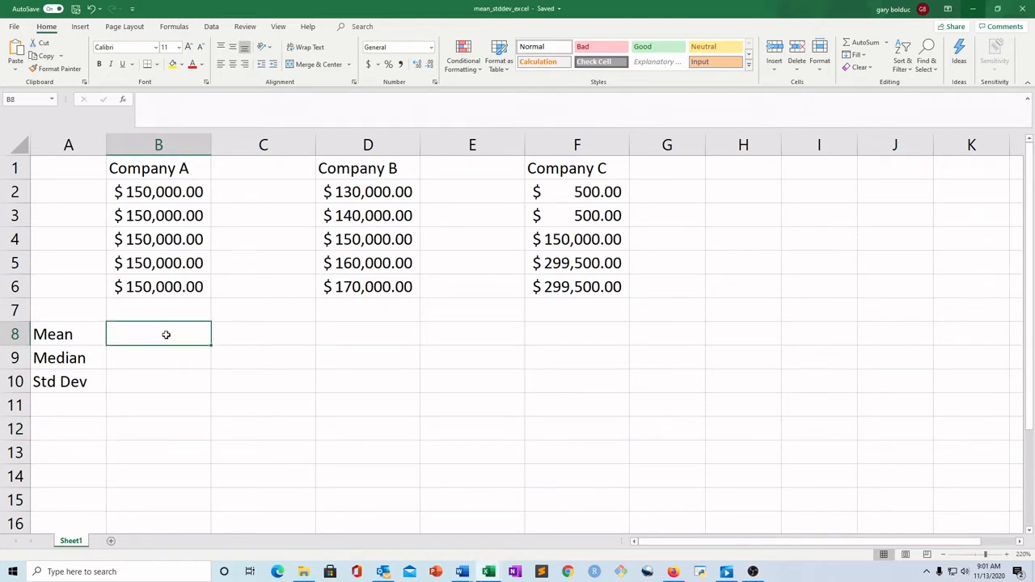
type("=")
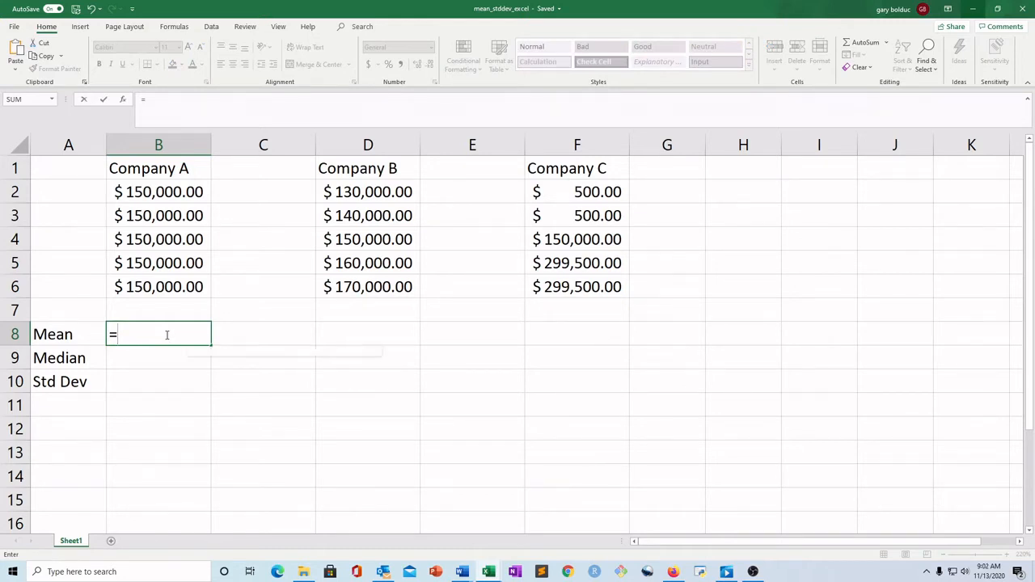
type("AV")
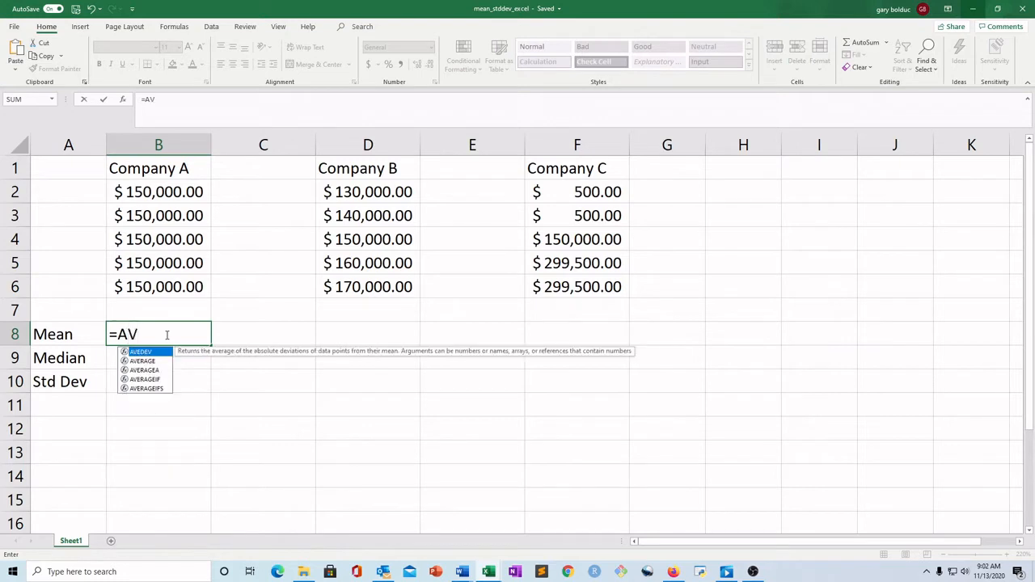
type("E")
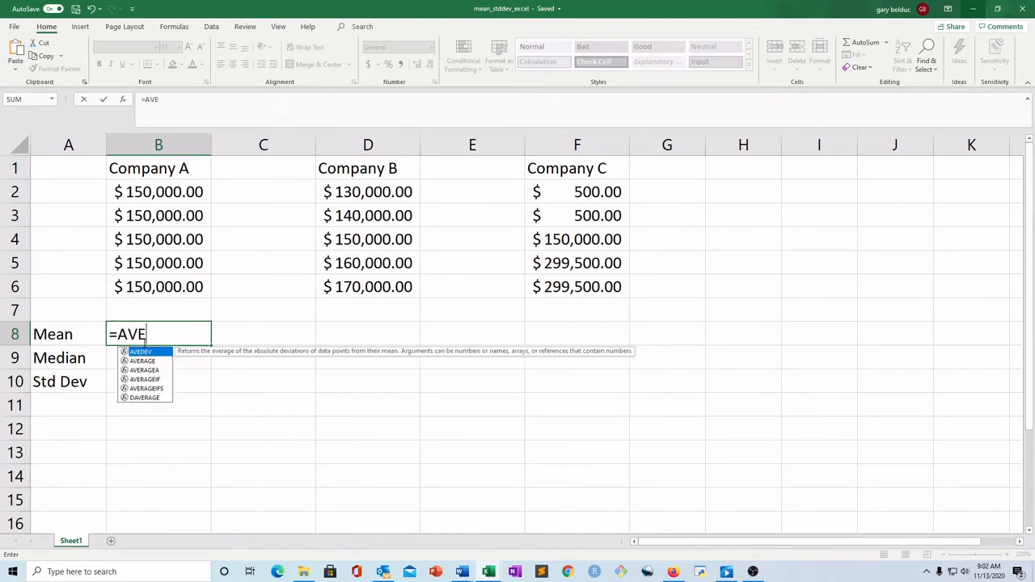
left_click(156, 361)
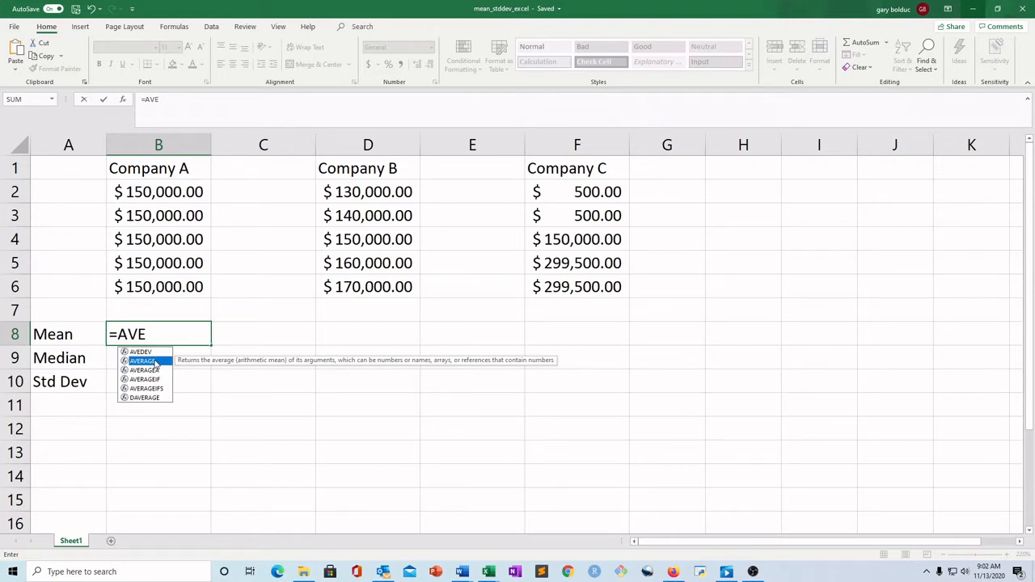
double_click(155, 361)
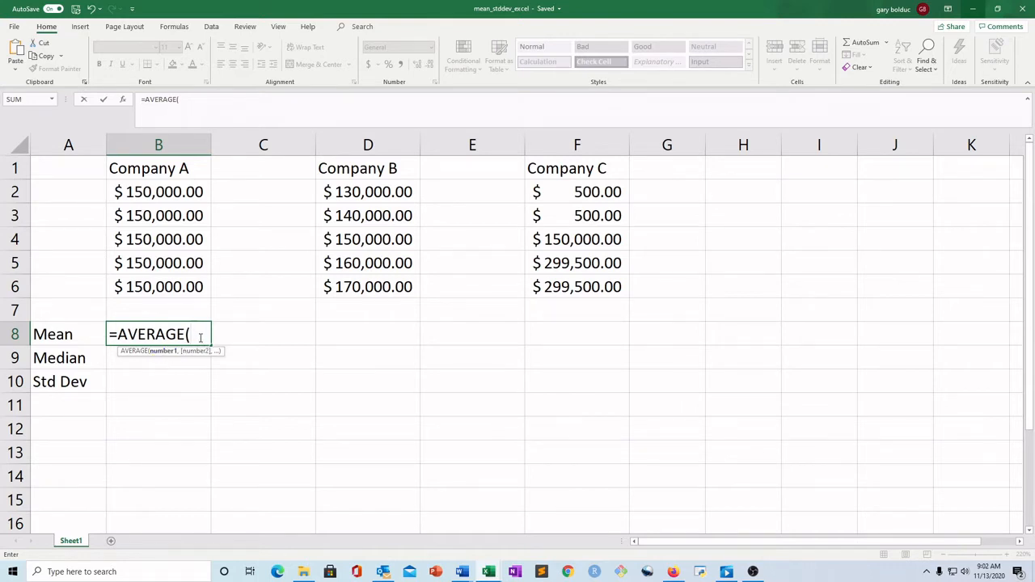
left_click(169, 191)
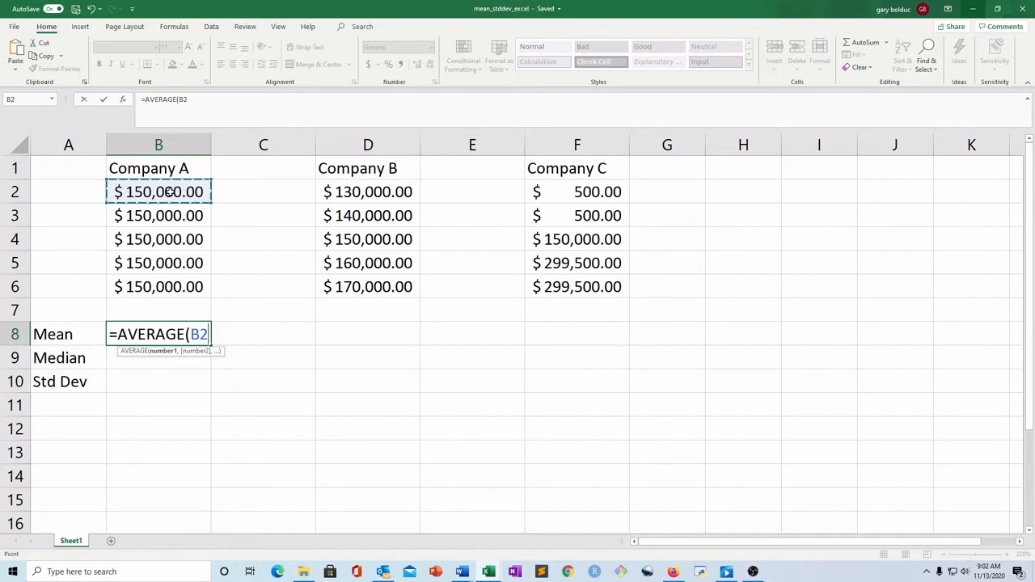
left_click_drag(173, 191, 192, 282)
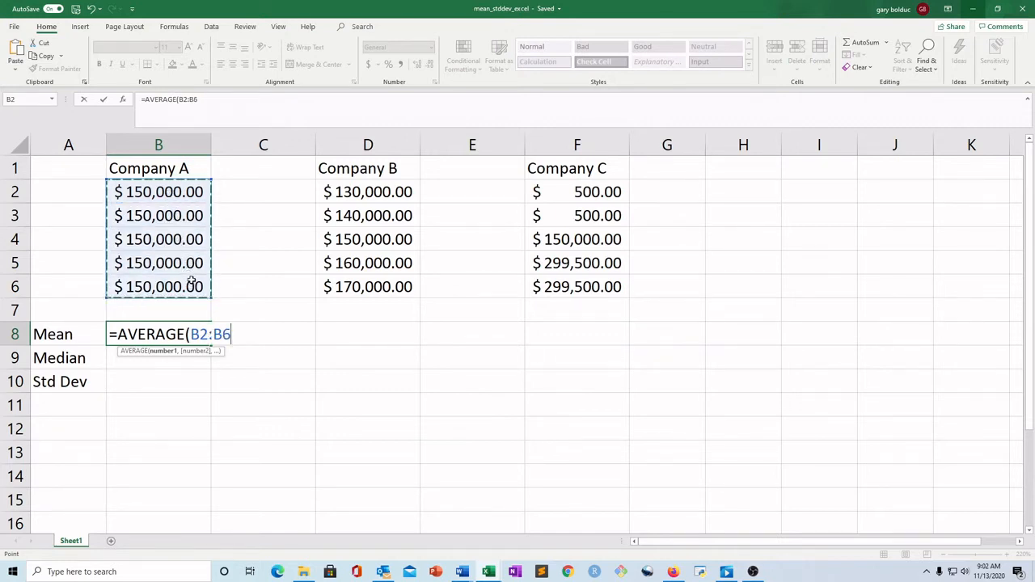
type(")")
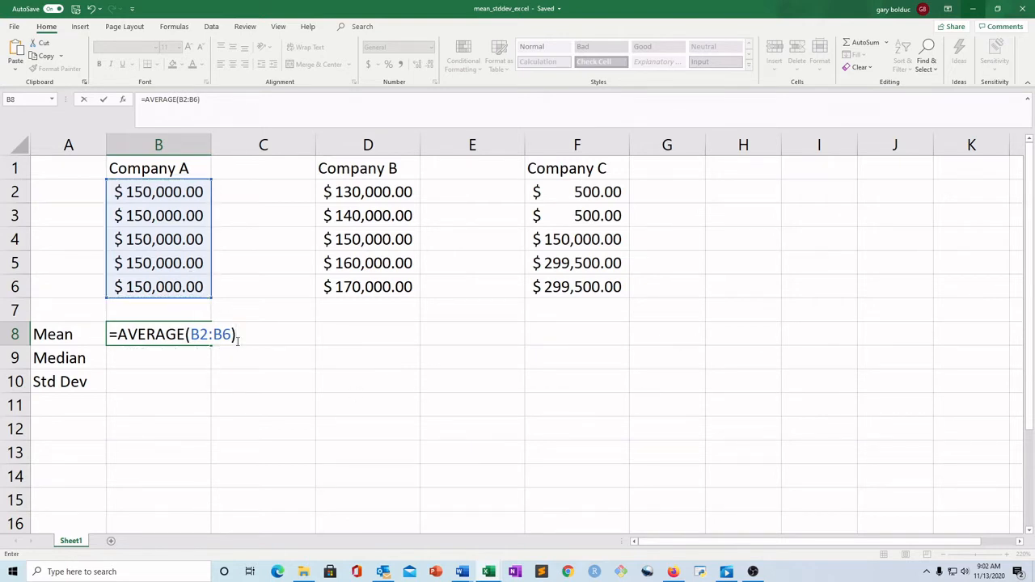
key("Return")
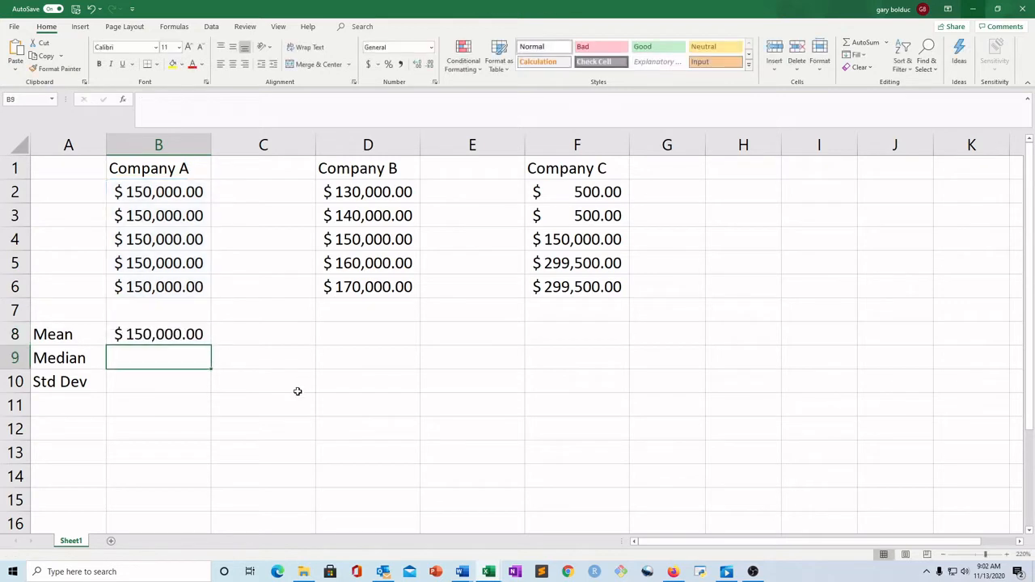
Open the formula in B8 to inspect it and leave it unchanged
left_click(174, 336)
double_click(174, 336)
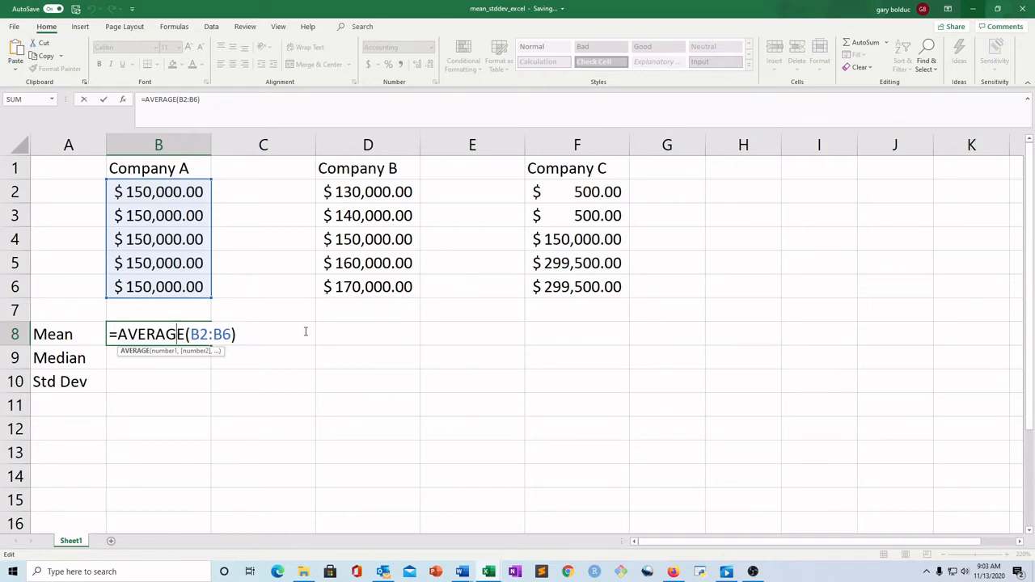
key("Return")
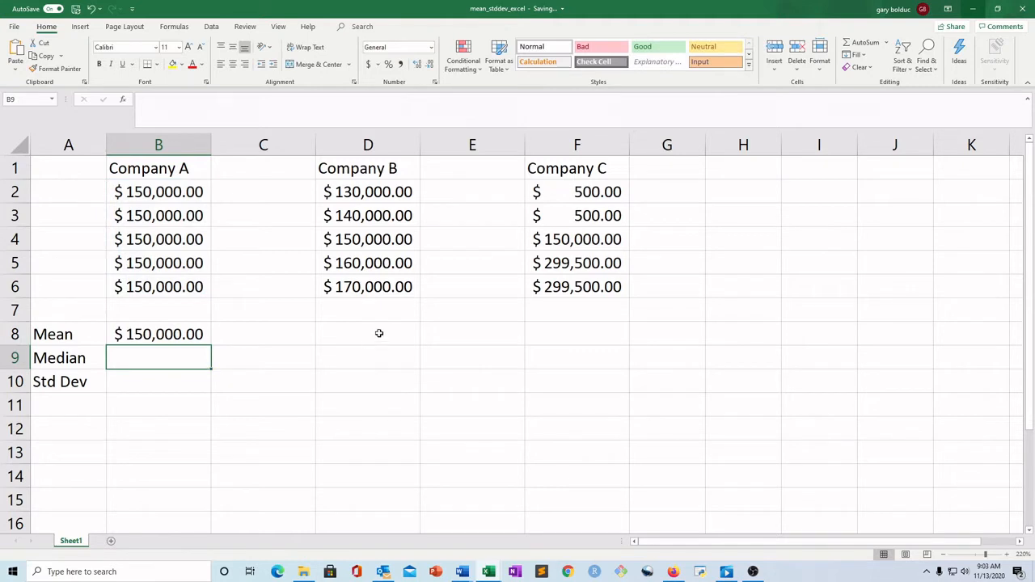
Enter an AVERAGE formula over D2:D6 in D8 for Company B's mean salary
left_click(378, 333)
type("=")
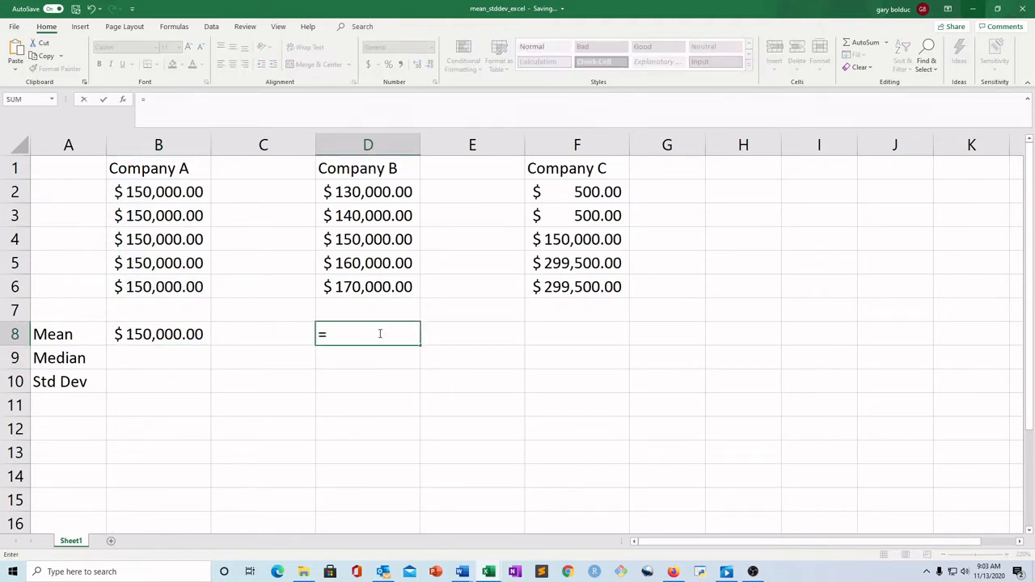
type("AVERAG")
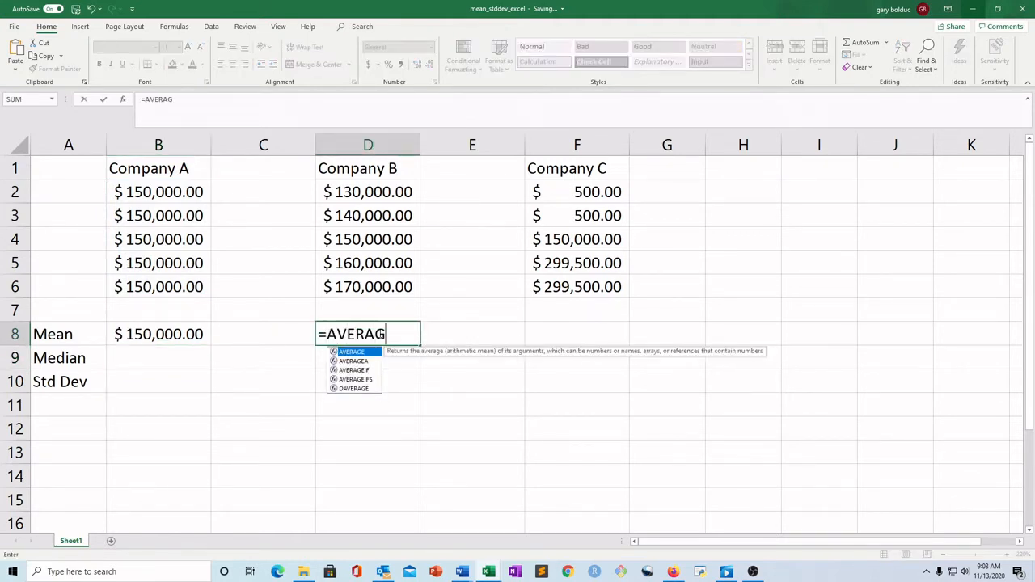
type("E(")
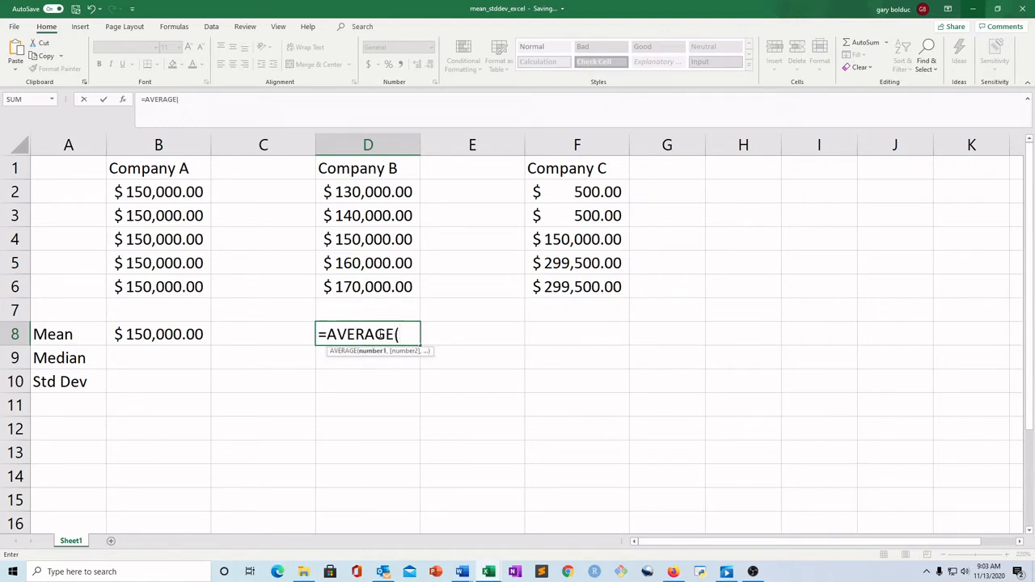
left_click(379, 192)
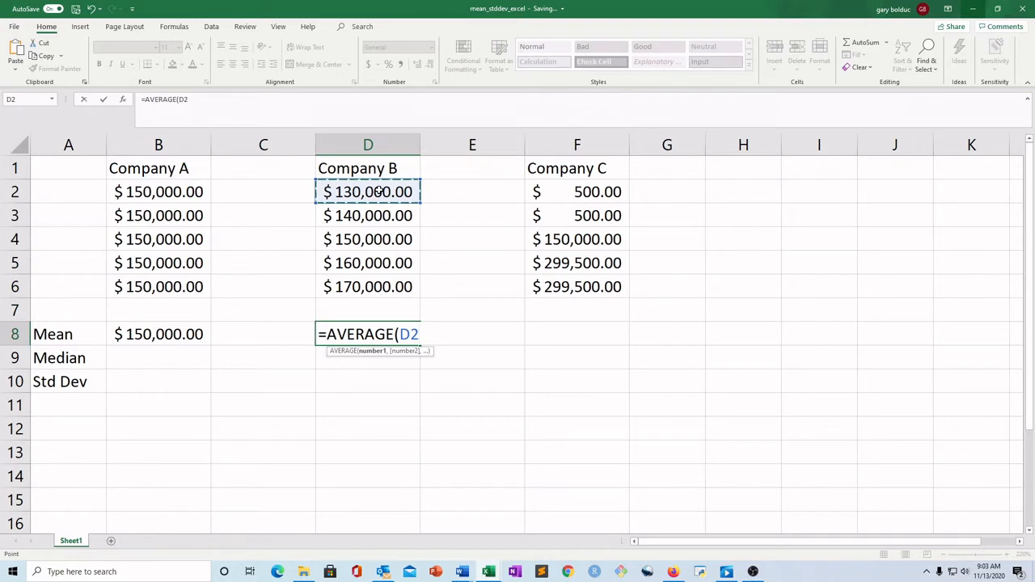
left_click_drag(378, 191, 365, 283)
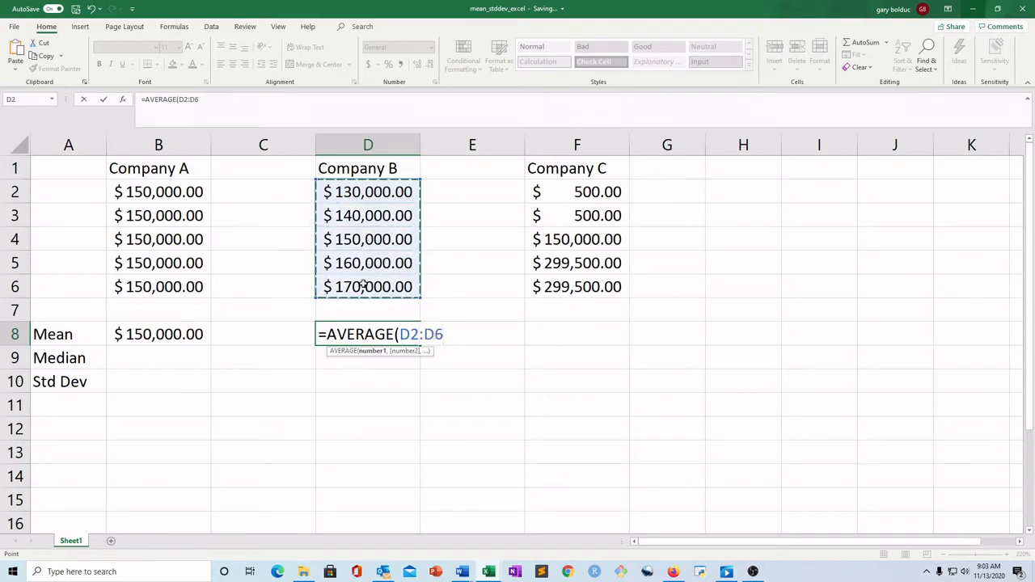
type(")")
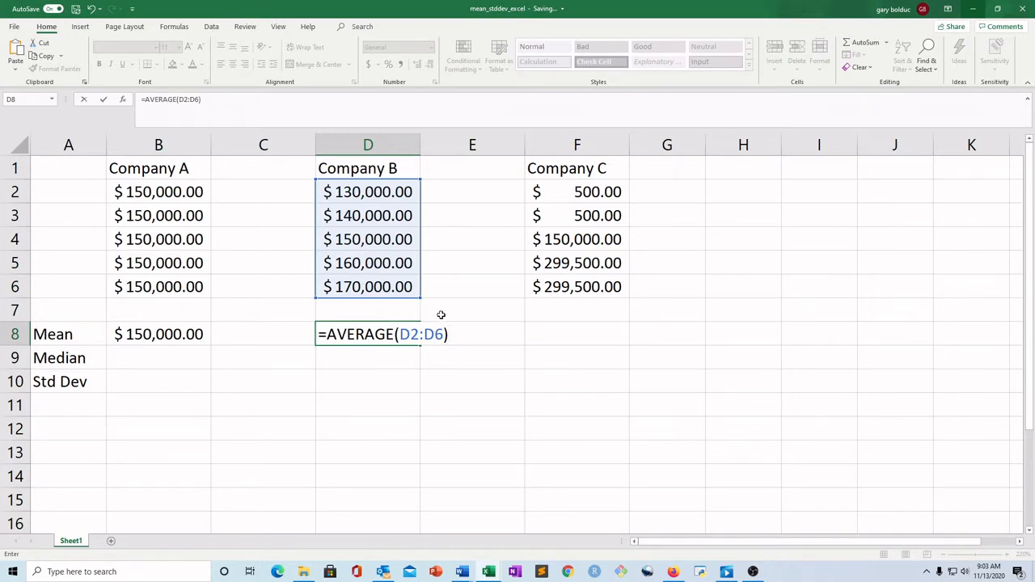
key("Return")
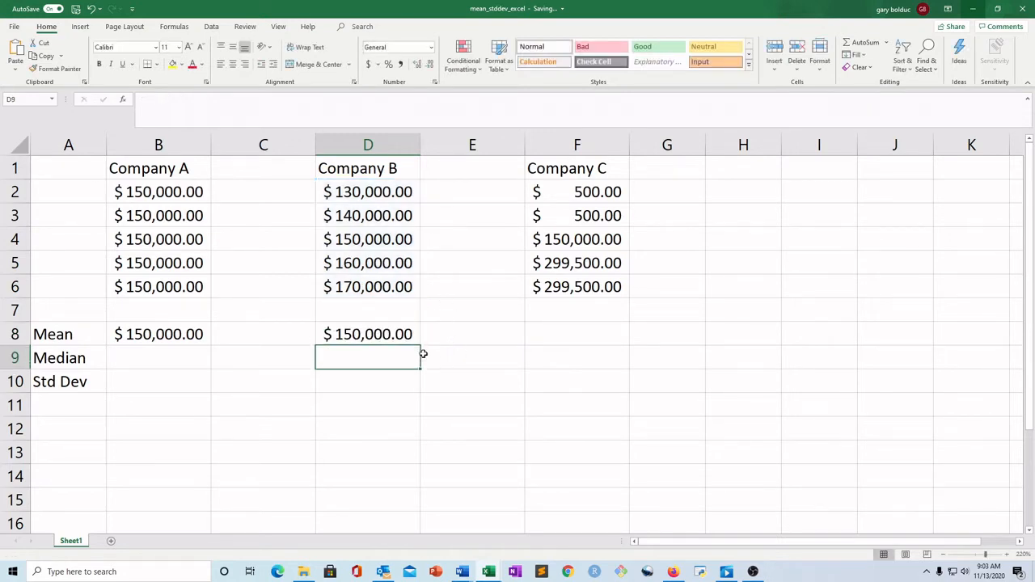
Enter an AVERAGE formula over F2:F6 in F8 for Company C's mean salary
left_click(556, 332)
type("=A")
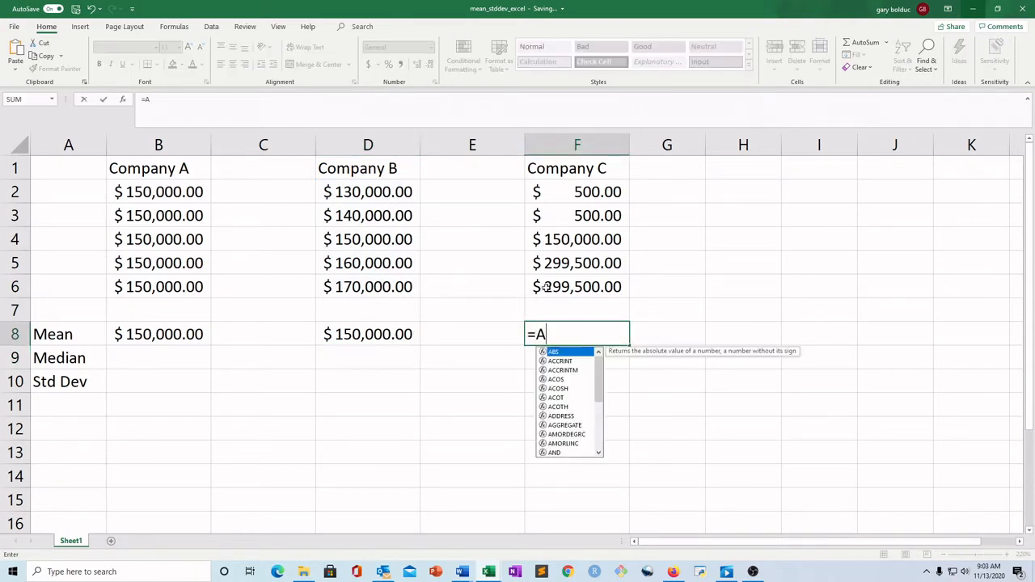
type("VERAGE(")
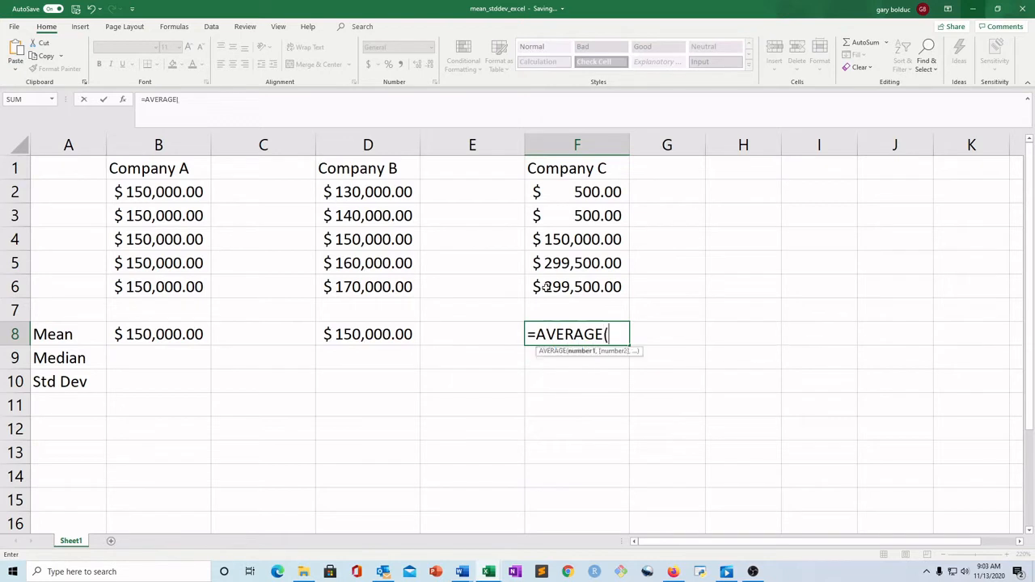
left_click_drag(606, 191, 614, 283)
type(")")
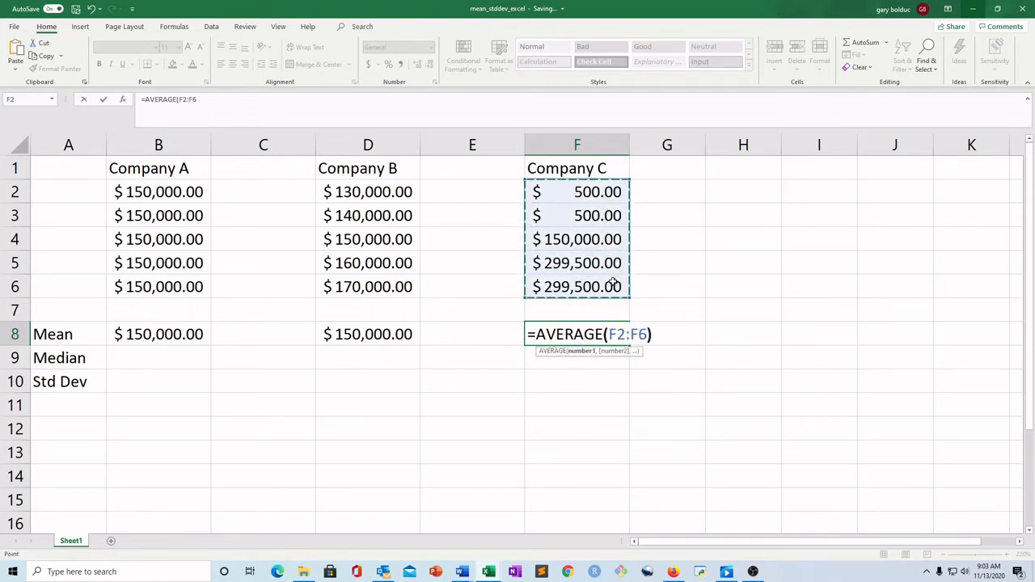
key("Return")
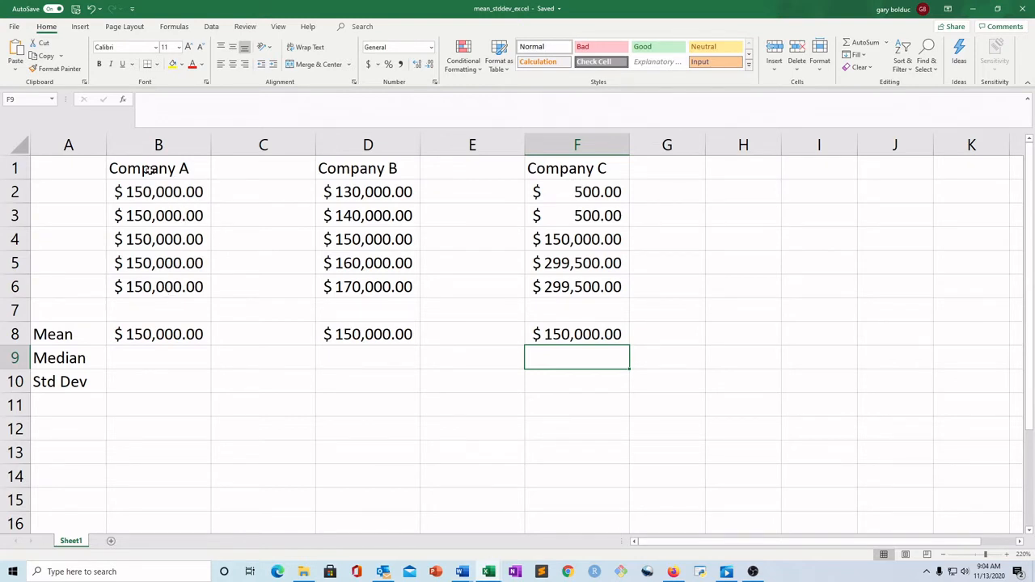
Examine Company A's salary values in cells B2 through B6
left_click(166, 191)
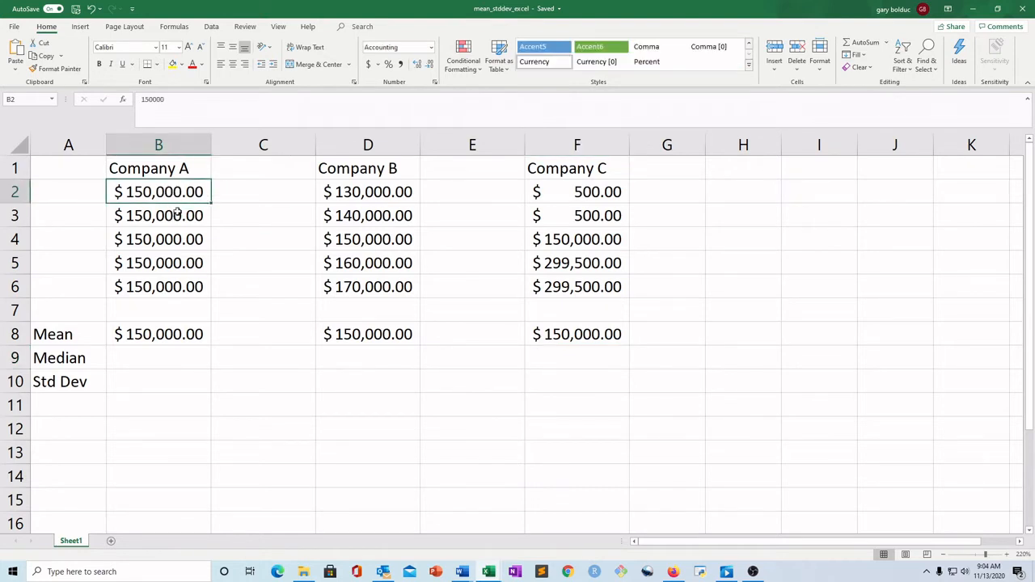
left_click(177, 217)
left_click(178, 239)
left_click(179, 282)
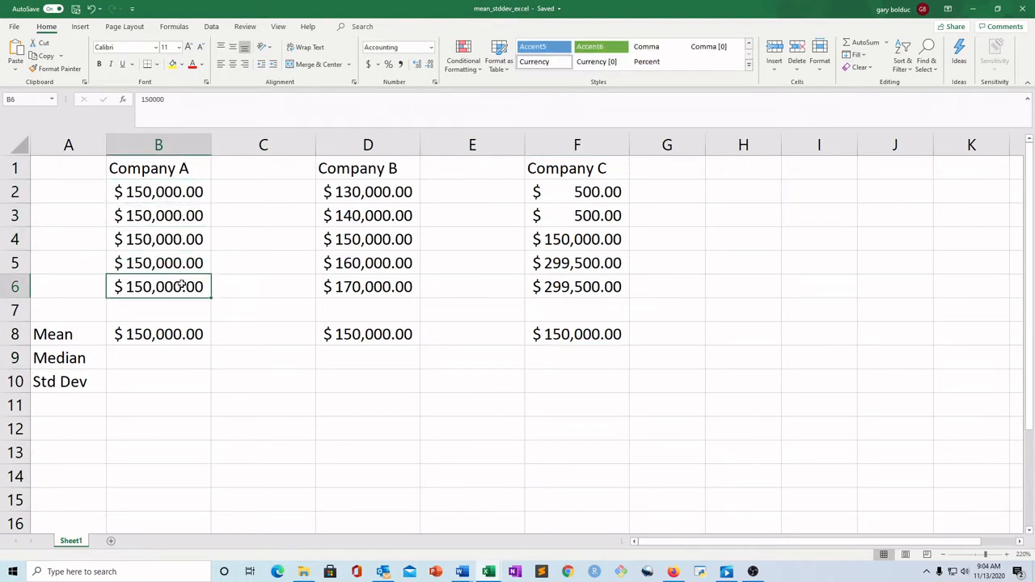
left_click(180, 194)
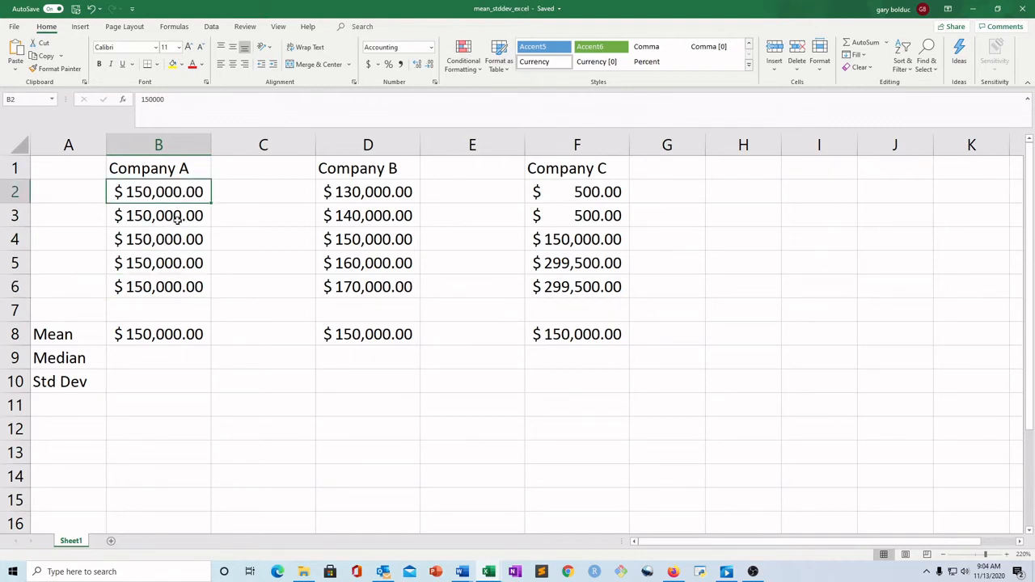
left_click(178, 217)
Copy the Company A salary in B4 into B9 as its median
left_click(125, 240)
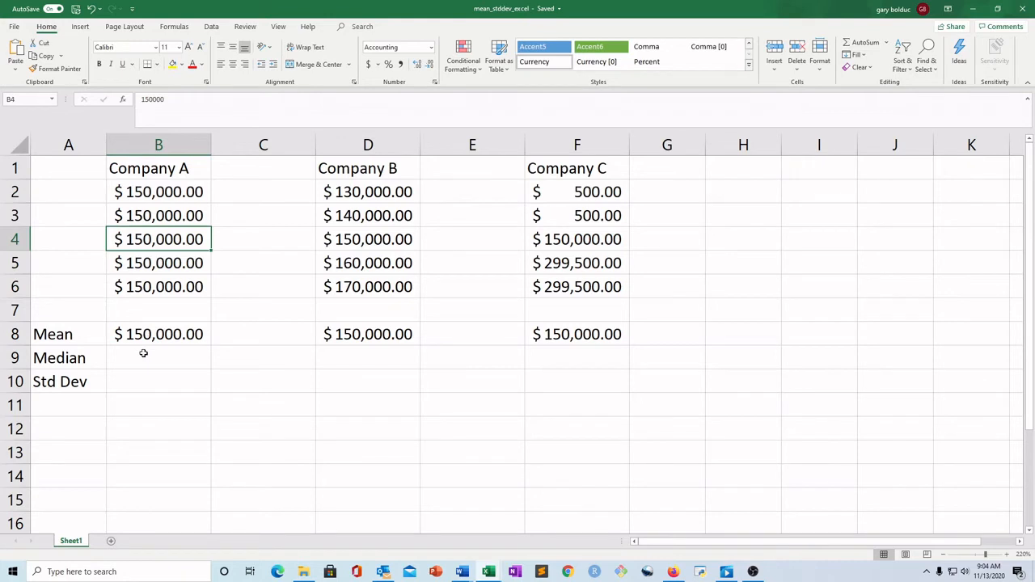
key("ctrl+c")
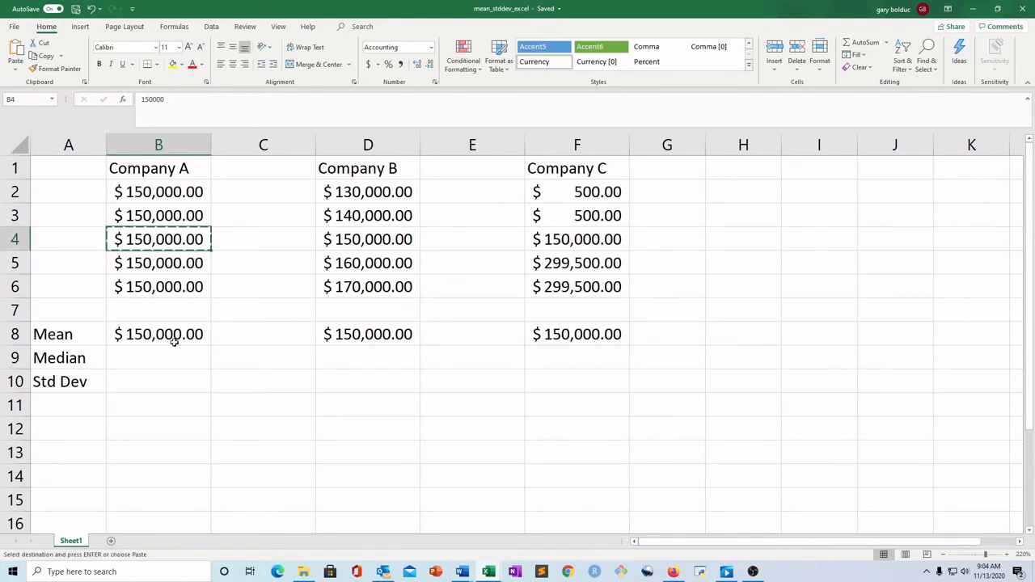
left_click(174, 353)
key("ctrl+v")
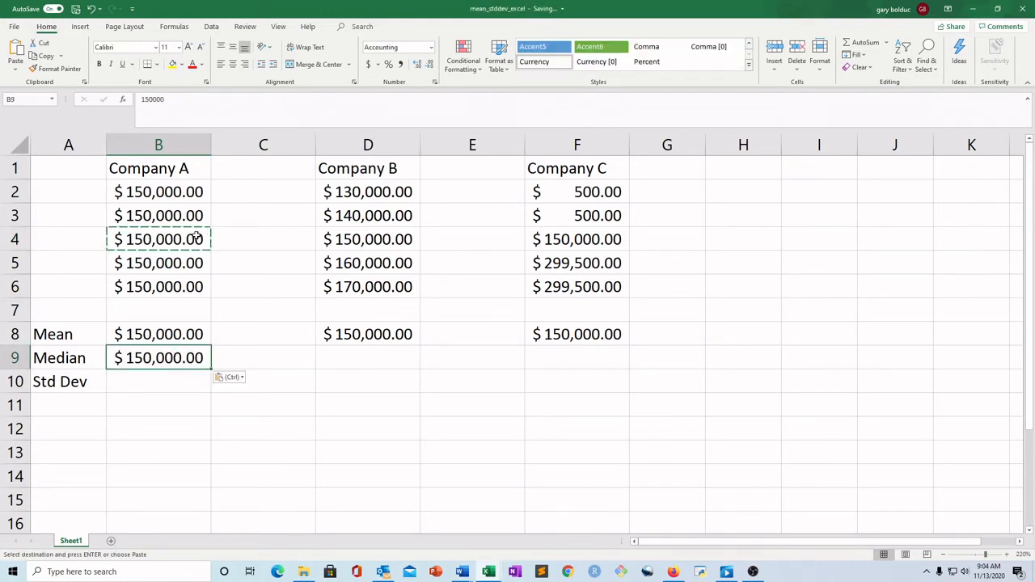
key("Escape")
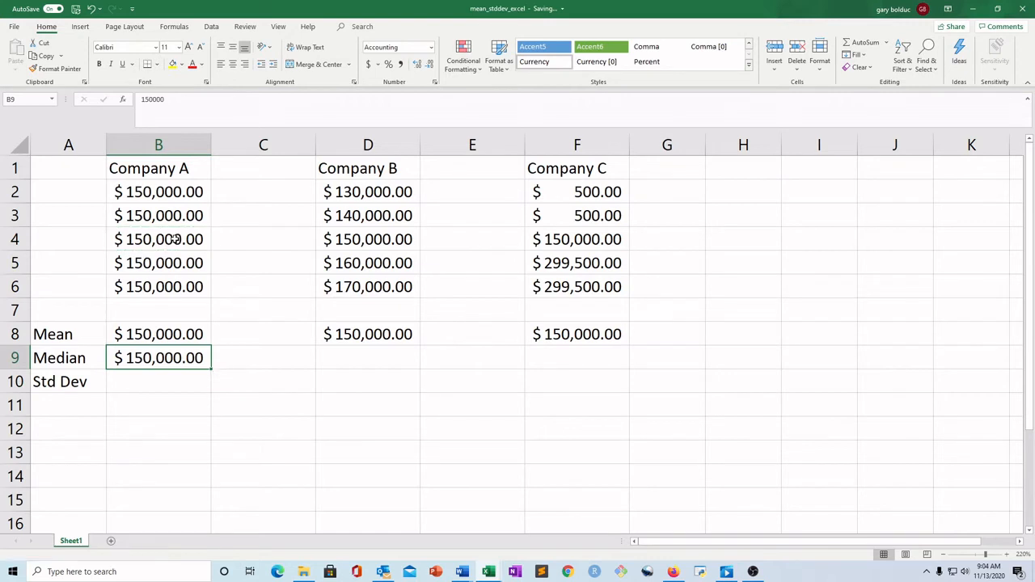
Copy Company B's middle salary from D4 into D9 as its median
left_click(368, 234)
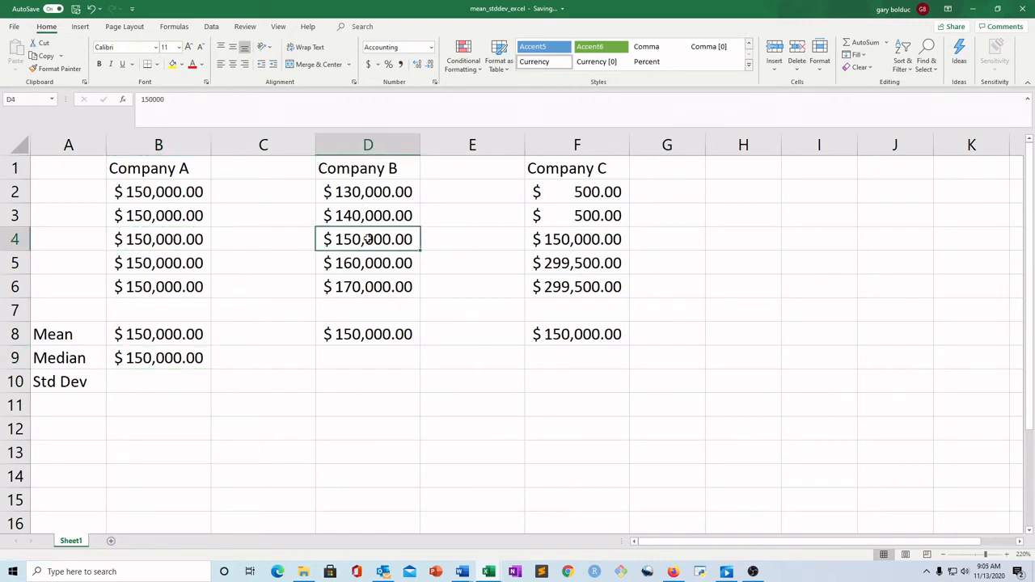
key("ctrl+c")
left_click(368, 359)
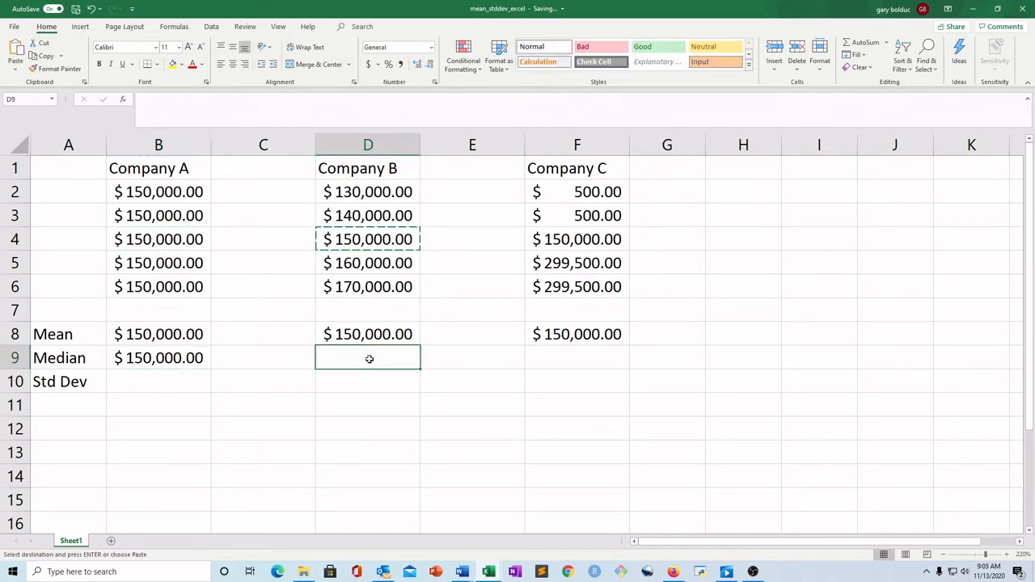
key("ctrl+v")
key("Escape")
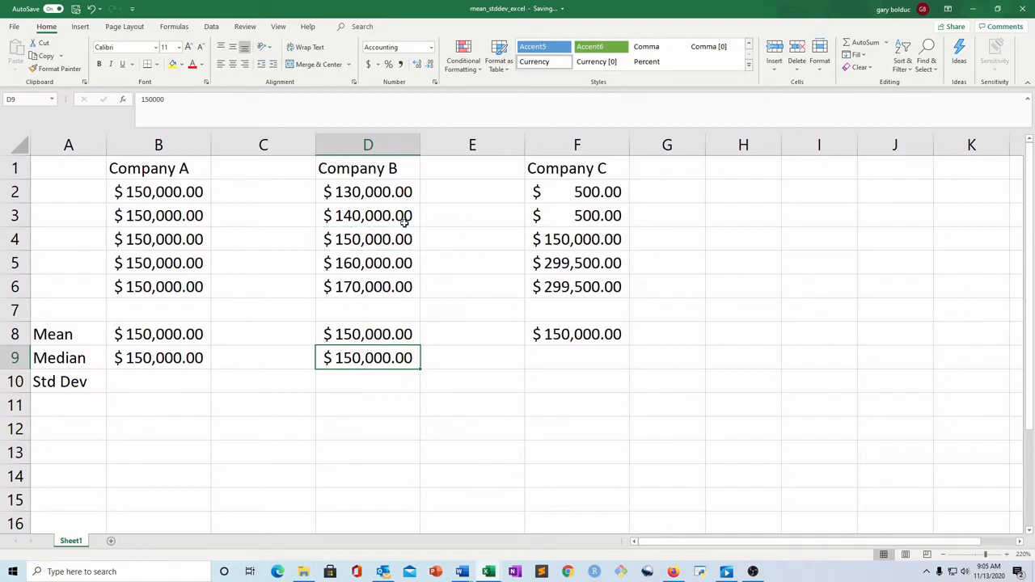
Copy Company C's middle salary from F4 into F9 as its median
left_click(581, 192)
left_click(577, 215)
left_click(576, 240)
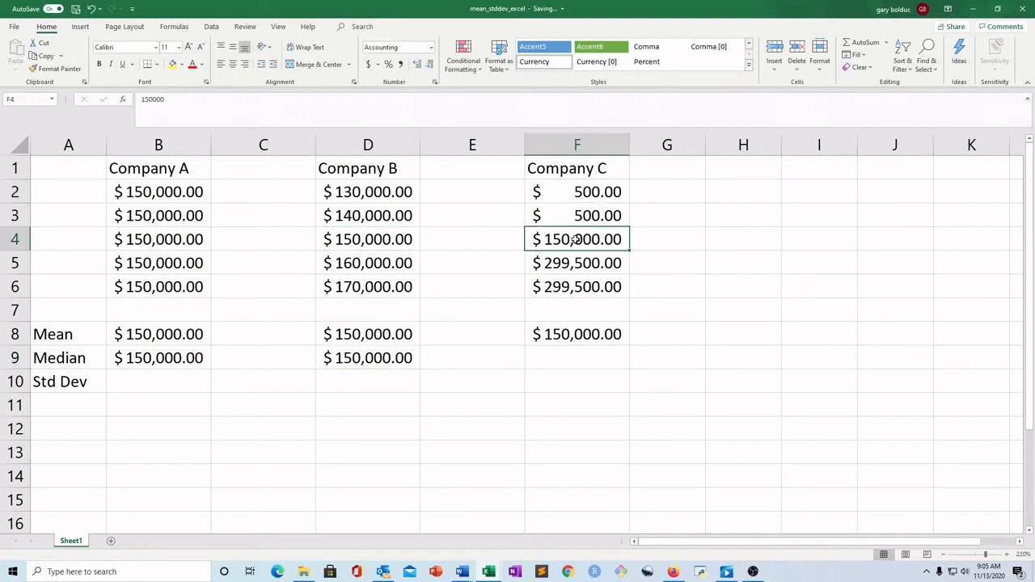
key("ctrl+c")
left_click(564, 353)
key("ctrl+v")
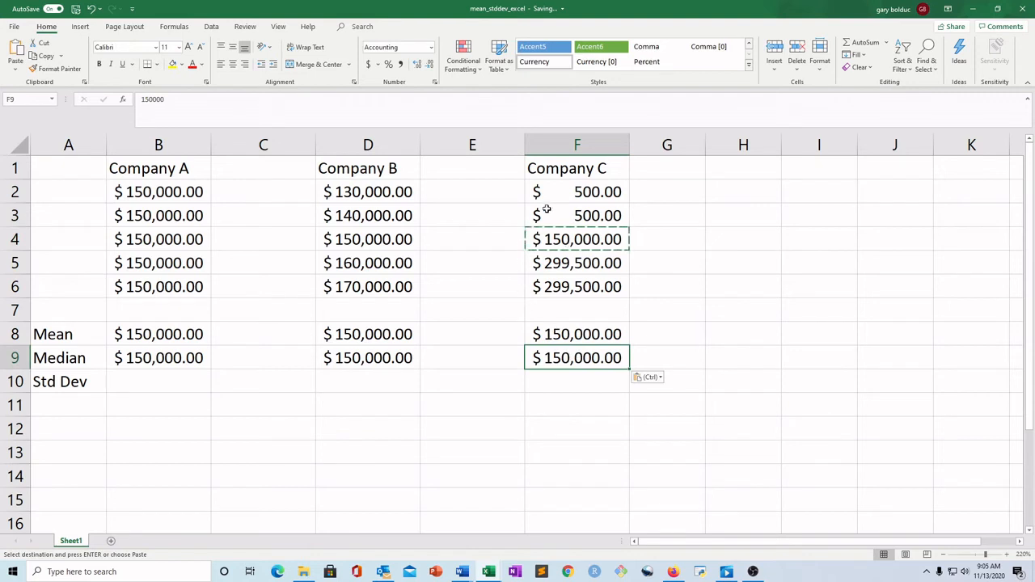
key("Escape")
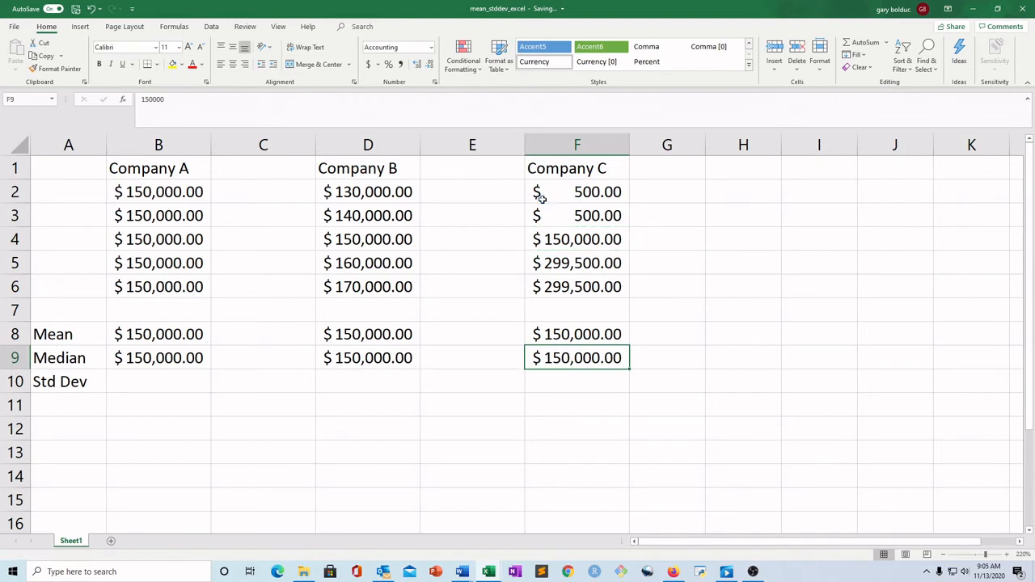
Replace Company A's median in B9 with a MEDIAN formula over B2:B6
left_click(170, 360)
key("Delete")
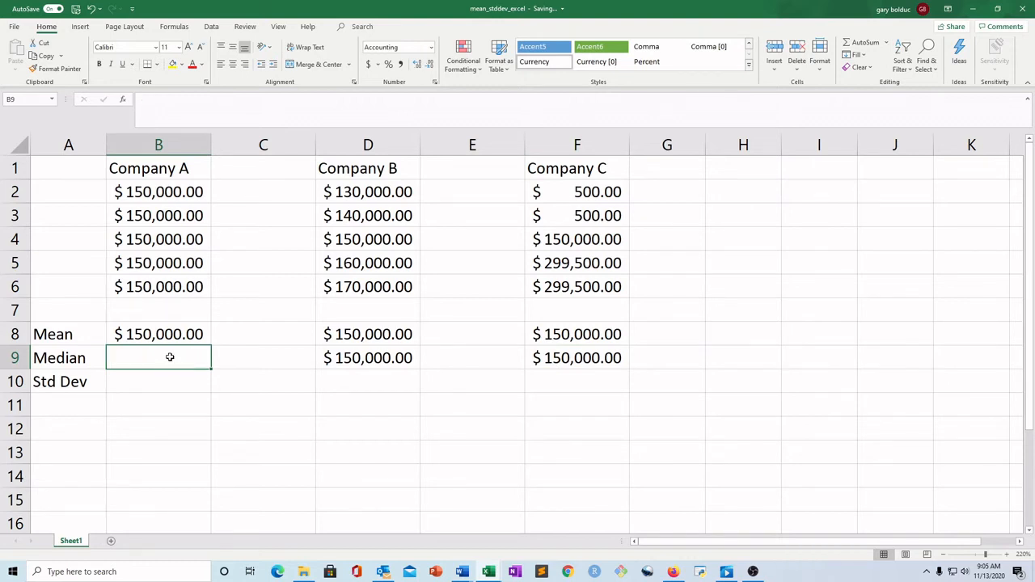
type("=M")
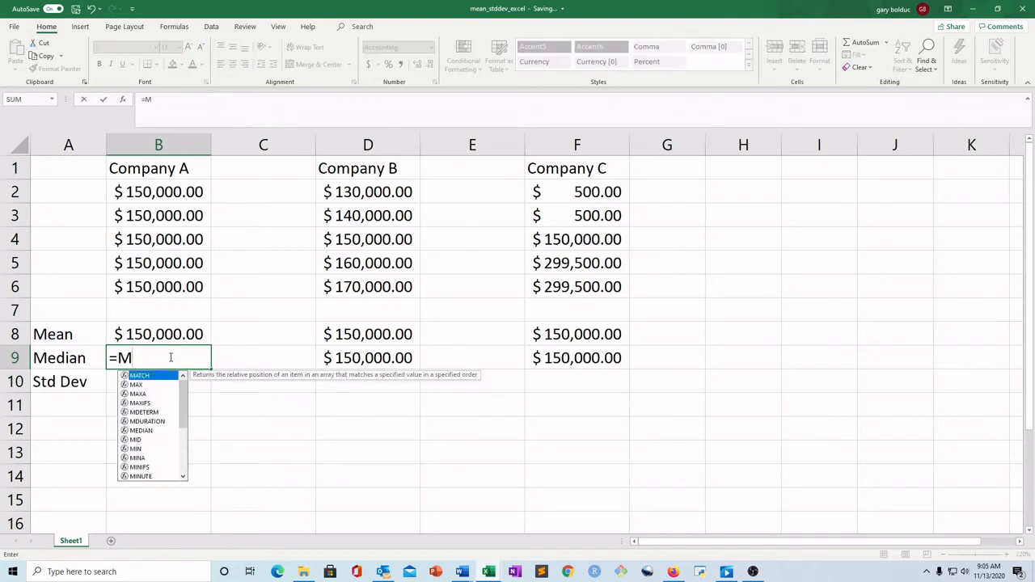
type("ED")
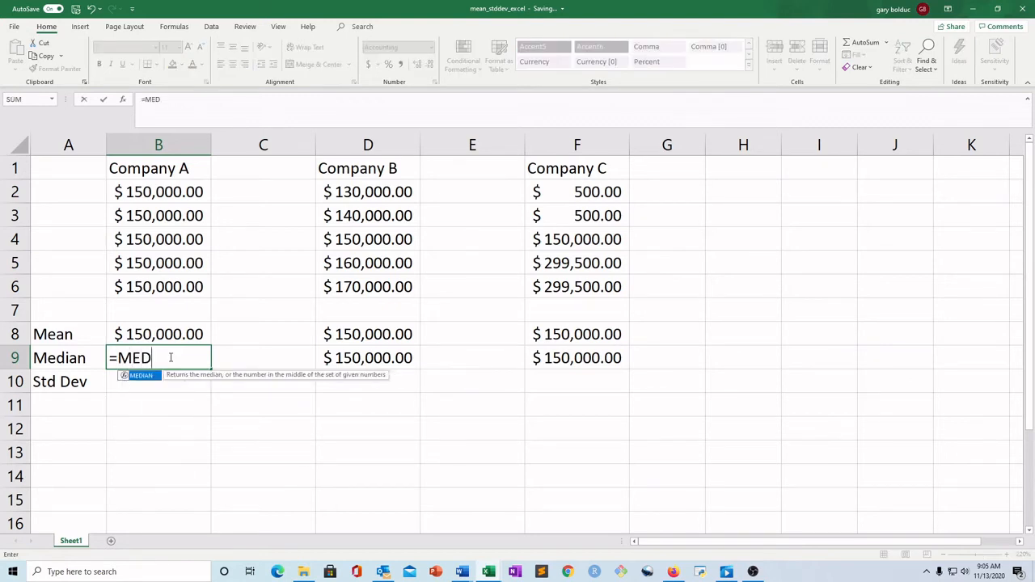
double_click(150, 376)
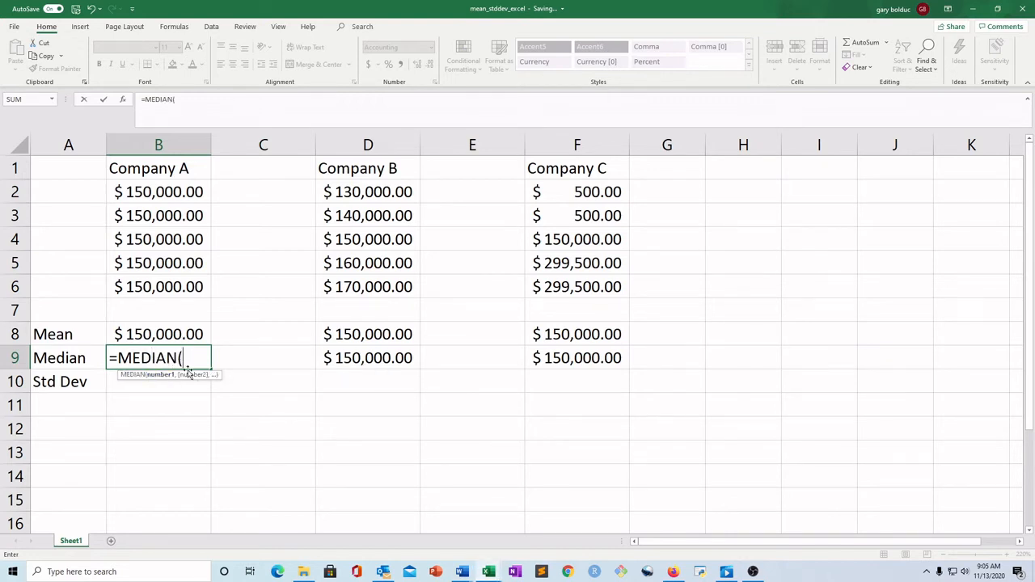
left_click(166, 192)
left_click_drag(166, 191, 175, 280)
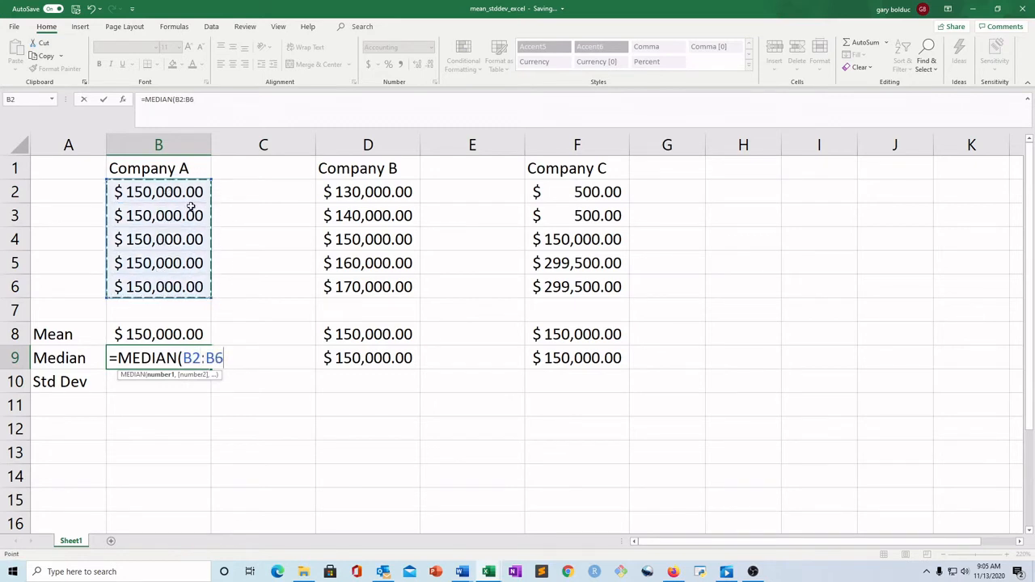
type(")")
key("Return")
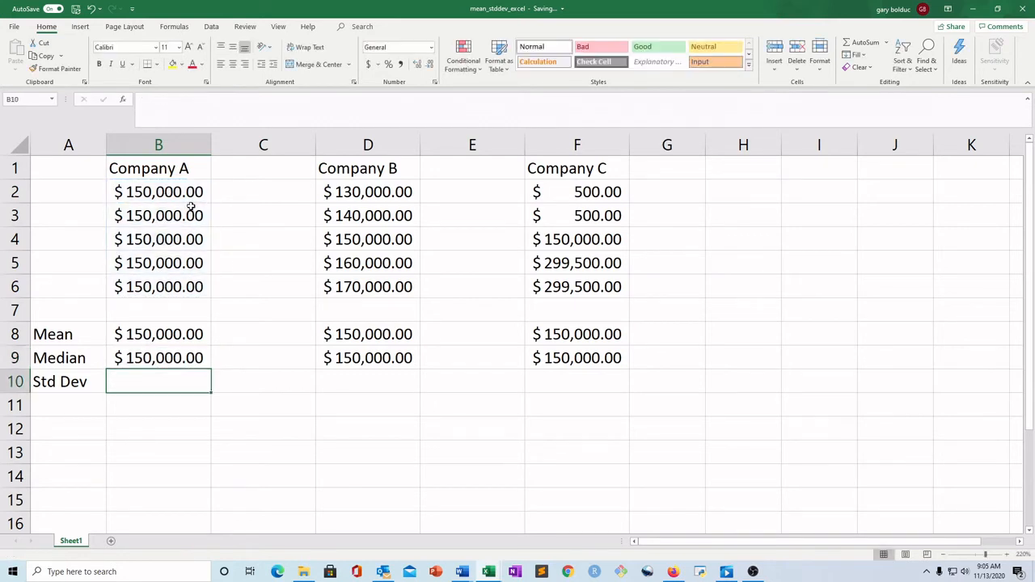
Examine the median formula in B9 and Company A's salary cells B2 through B6
left_click(166, 357)
double_click(167, 357)
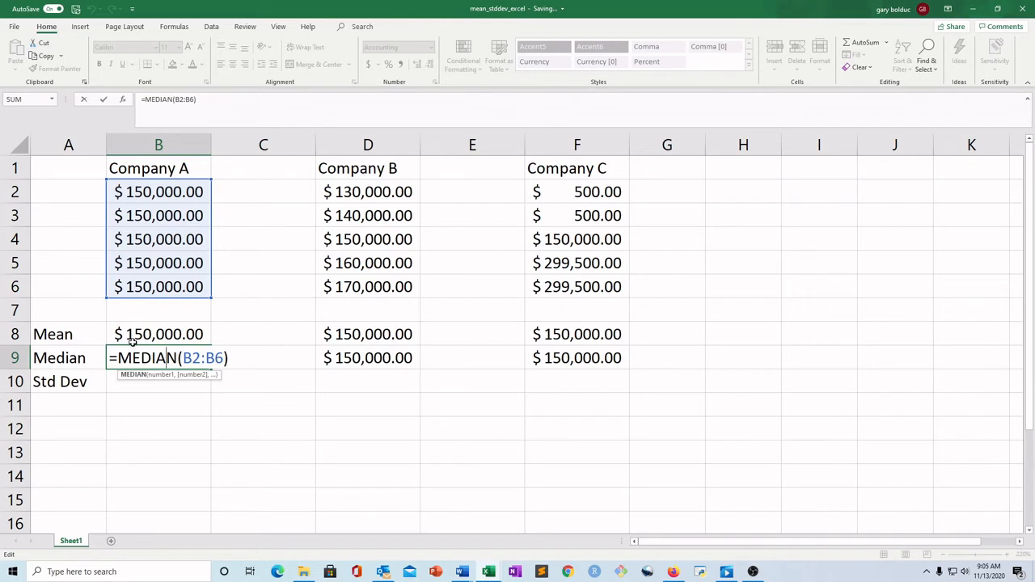
key("Return")
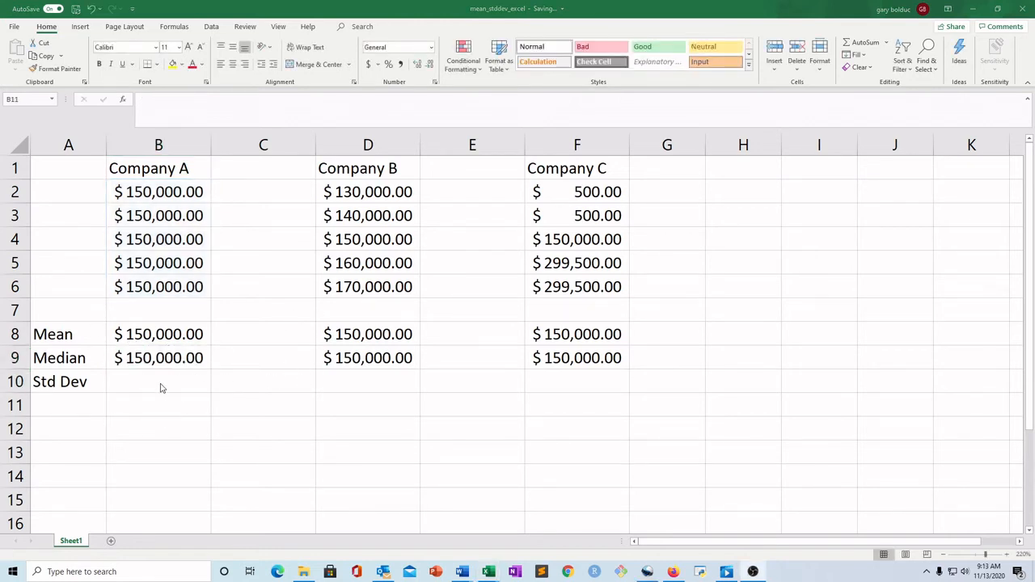
left_click(169, 381)
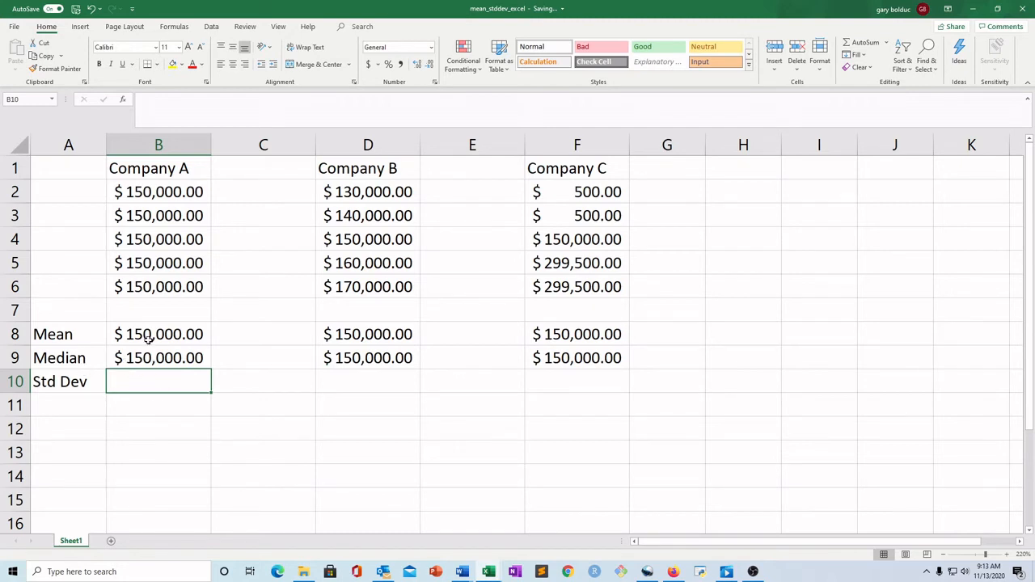
left_click(157, 287)
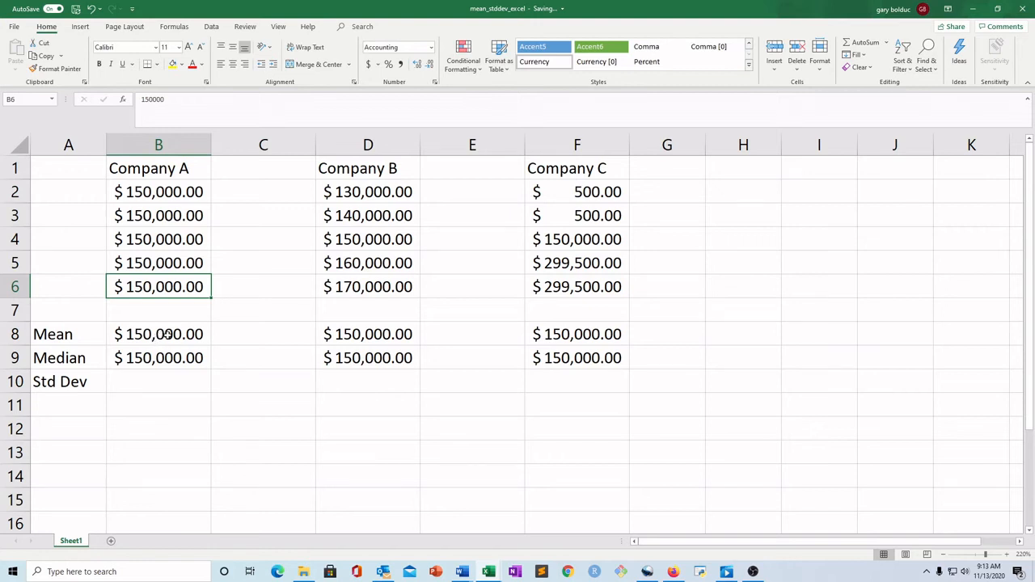
left_click(174, 262)
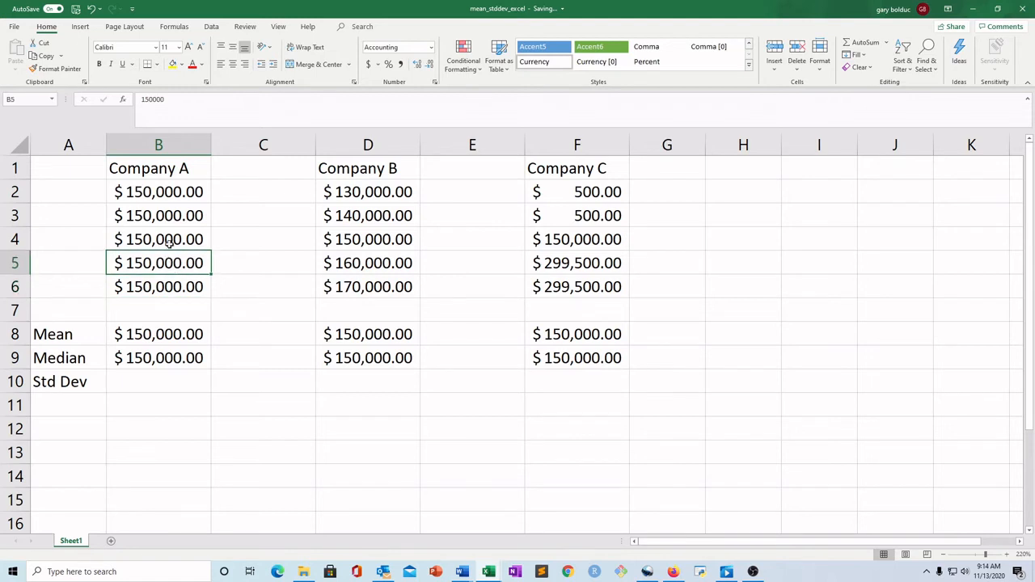
left_click(167, 240)
left_click(169, 217)
left_click(172, 192)
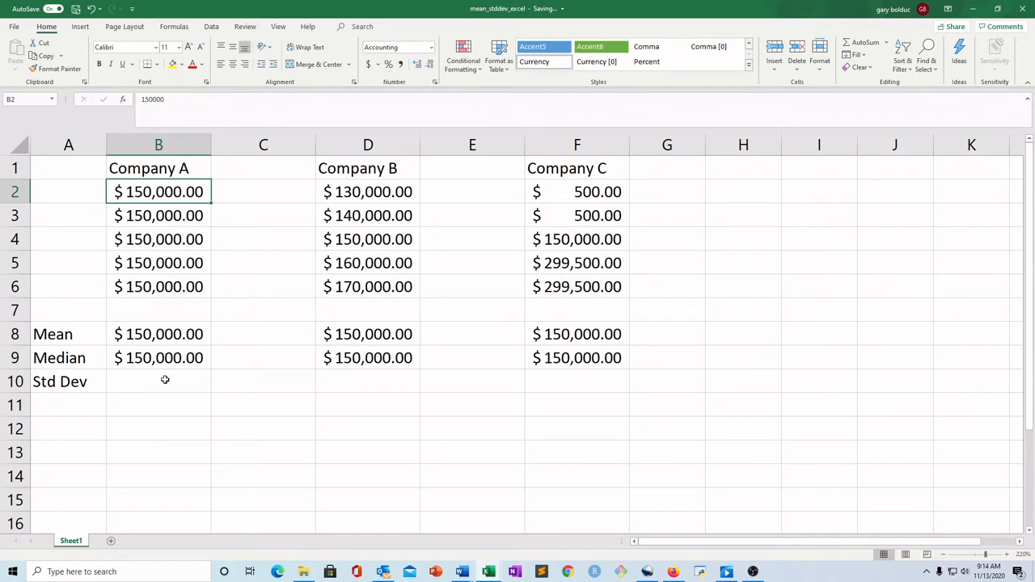
Enter 0 in cell B11
left_click(169, 405)
type("0")
key("Return")
key("Return")
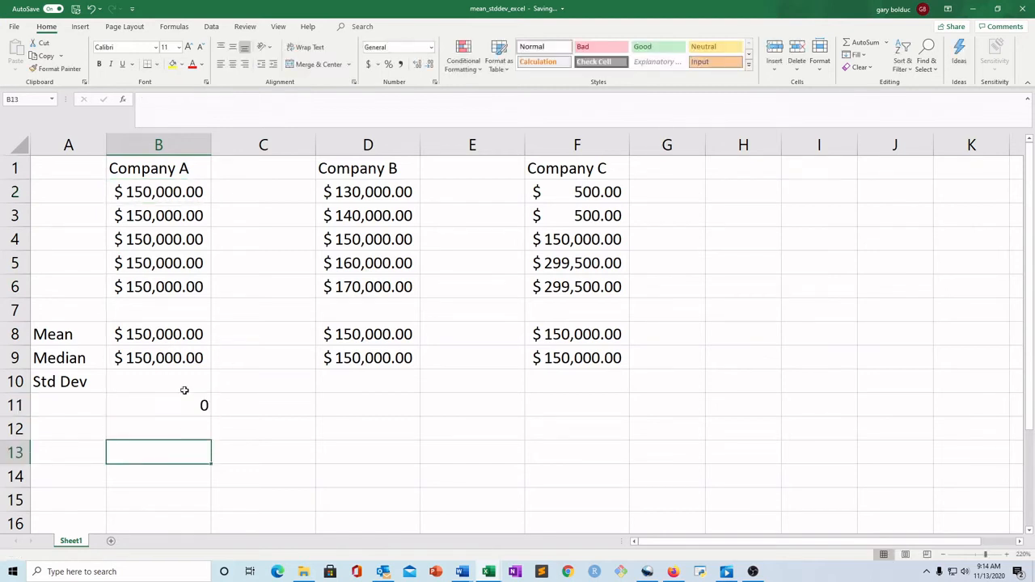
Enter a STDEV.S formula over B2:B6 in B10 for Company A's standard deviation
left_click(183, 382)
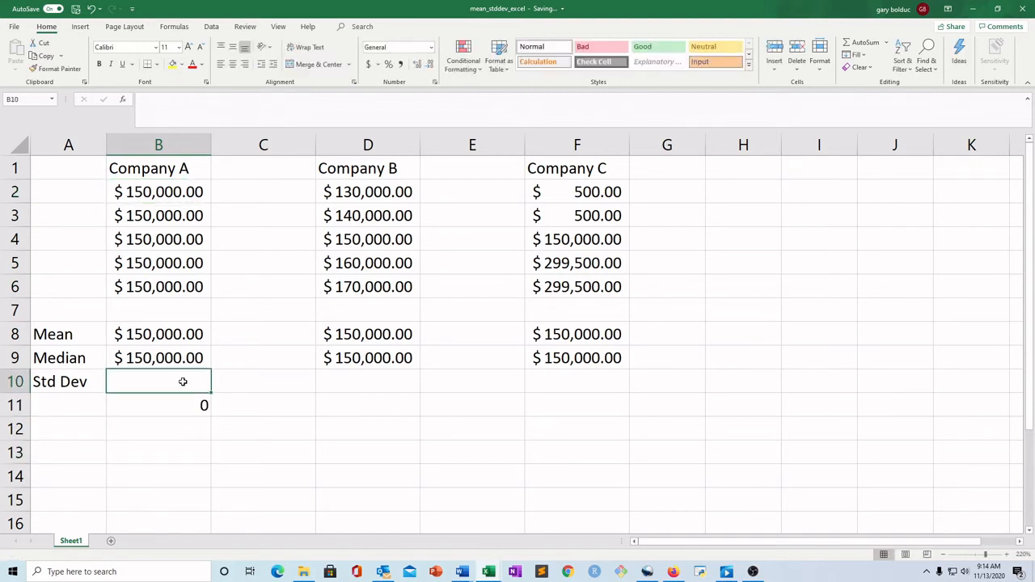
type("=STDE")
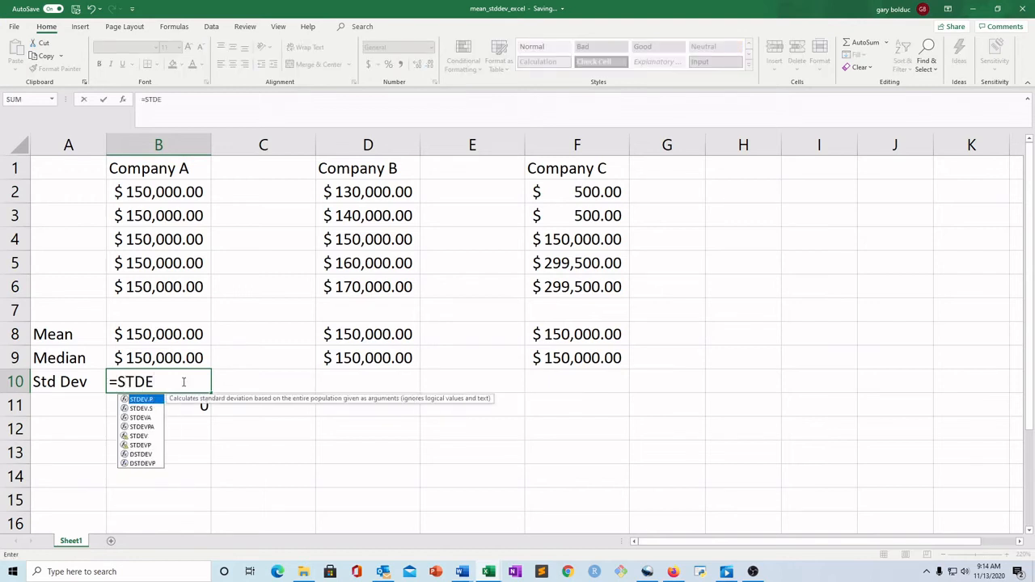
left_click(145, 409)
double_click(151, 412)
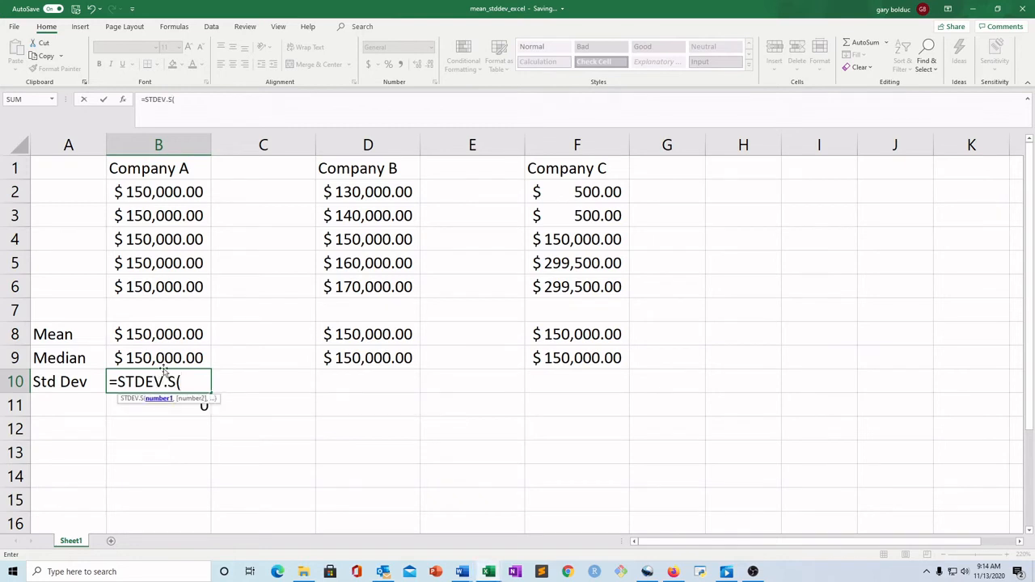
left_click_drag(167, 191, 161, 283)
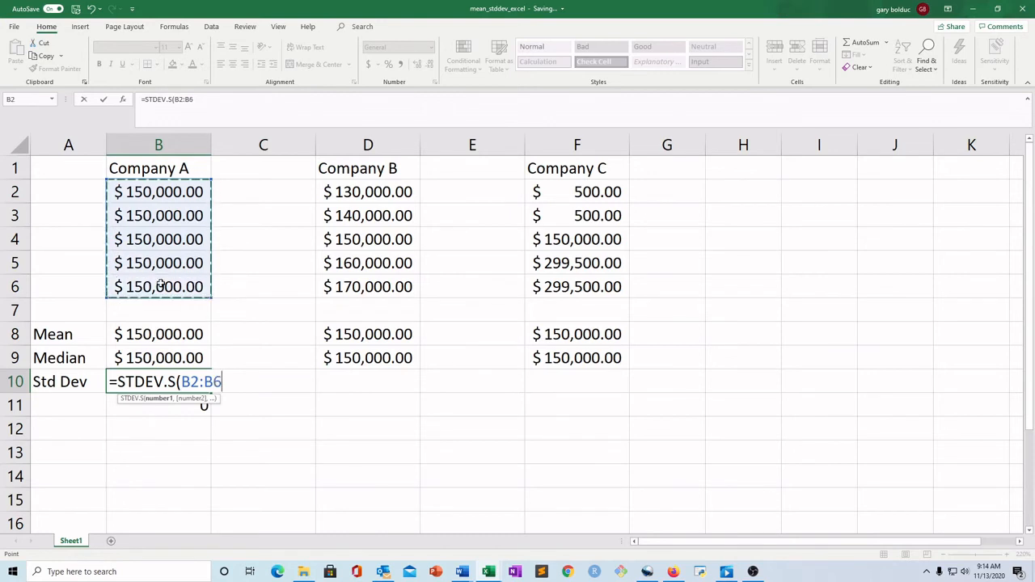
type(")")
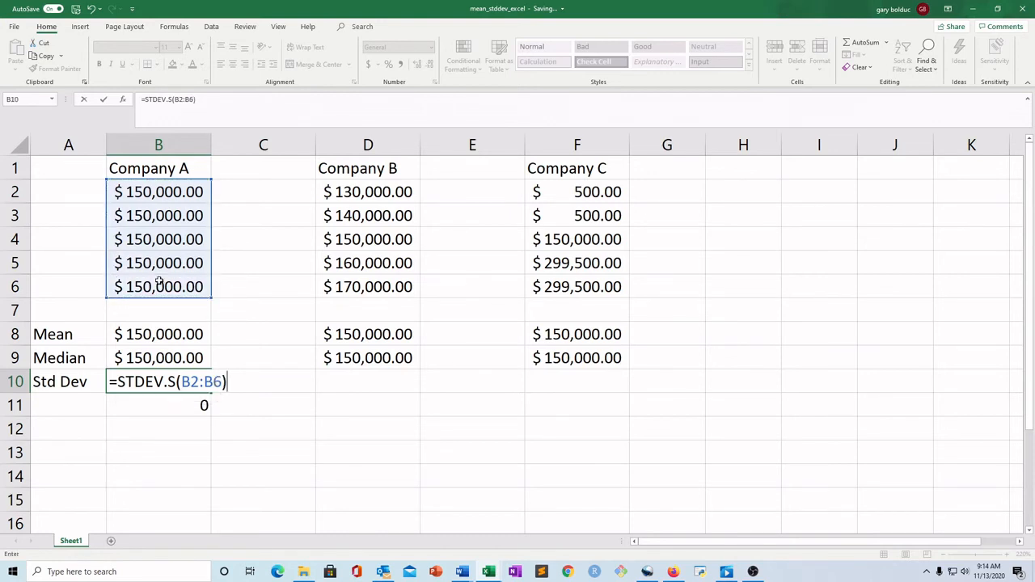
key("Return")
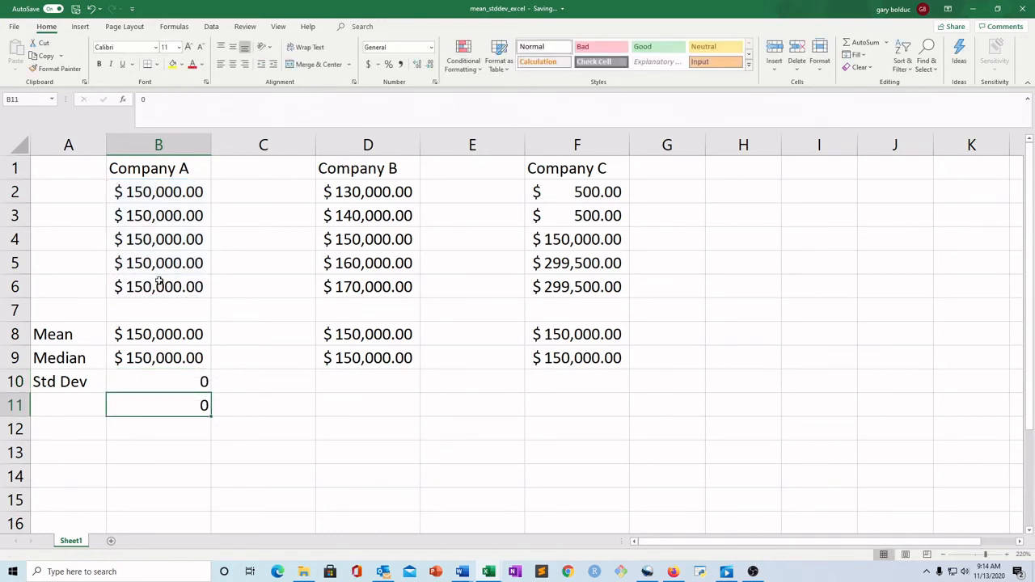
Enter a STDEV.S formula over D2:D6 in D10 for Company B's standard deviation
left_click(183, 376)
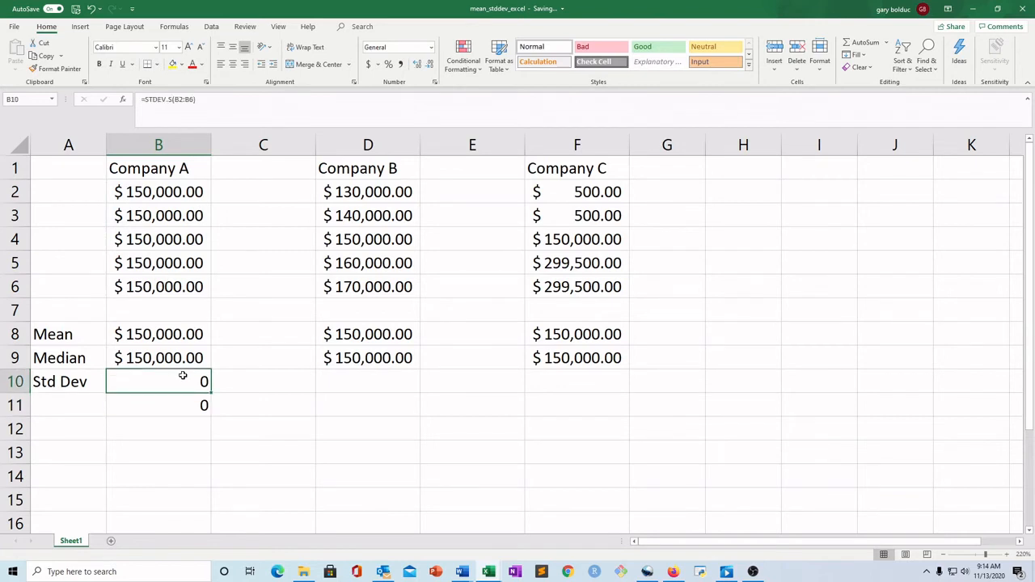
left_click(393, 386)
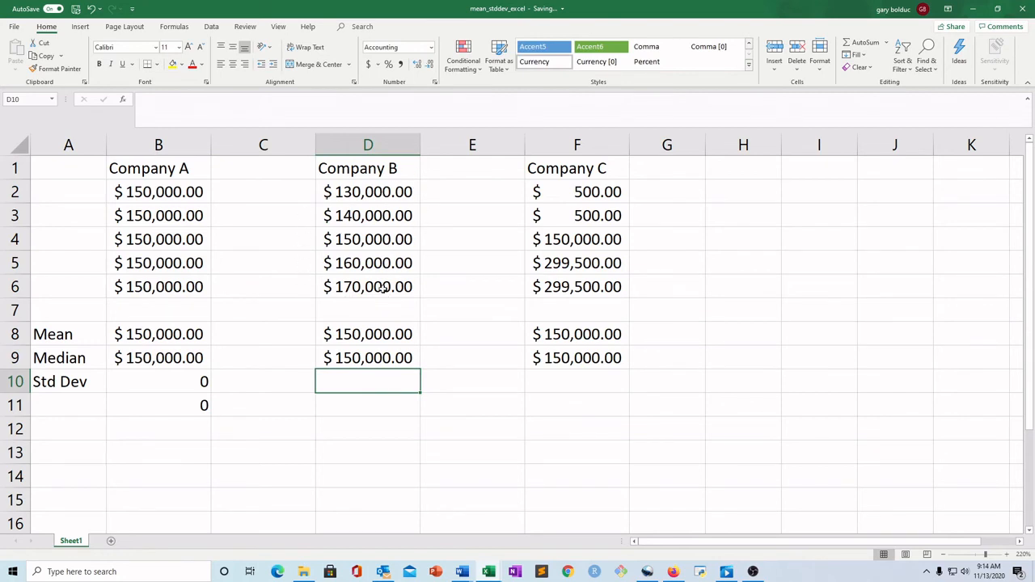
left_click(373, 192)
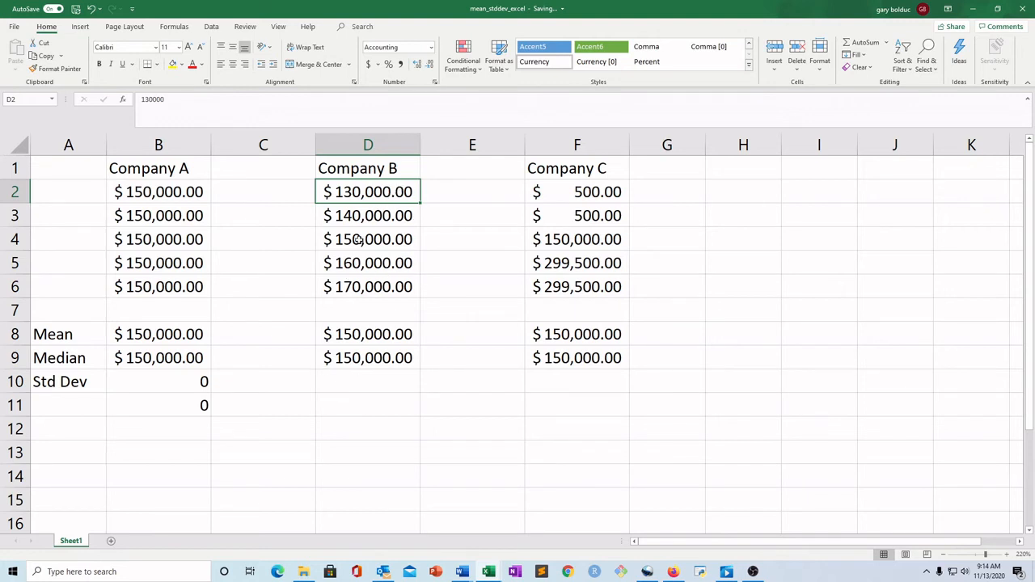
left_click(364, 376)
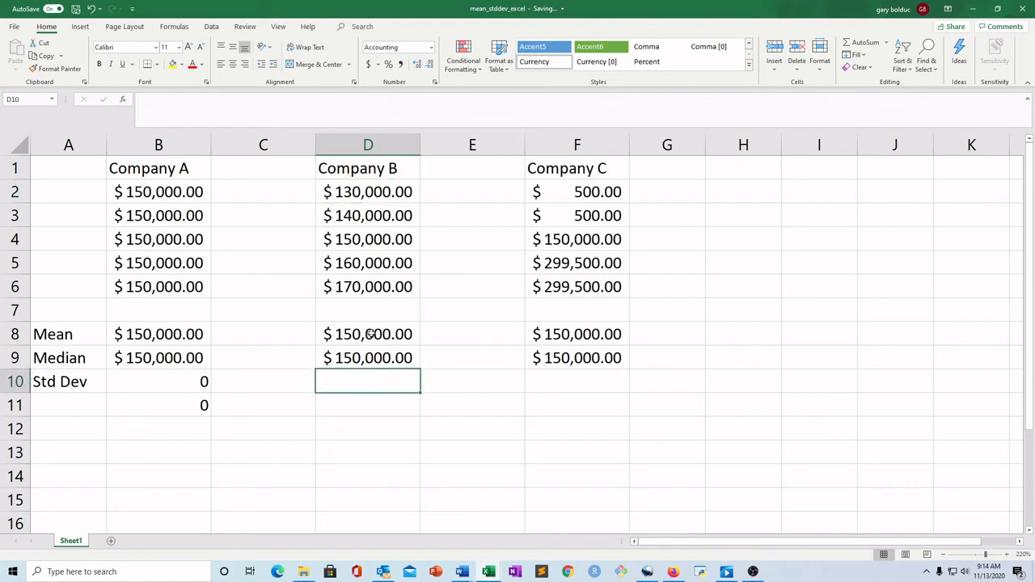
type("=STDE")
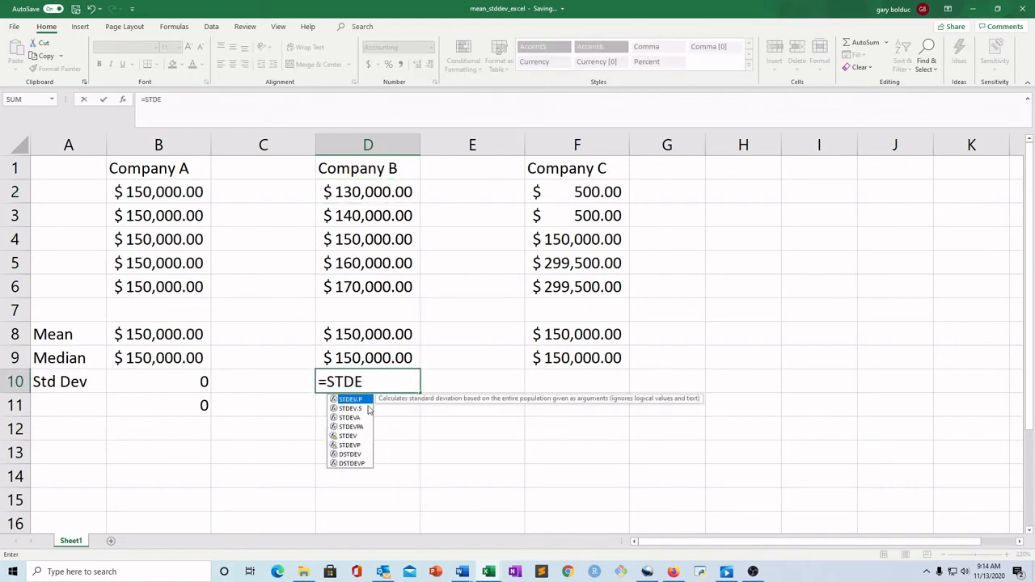
double_click(364, 408)
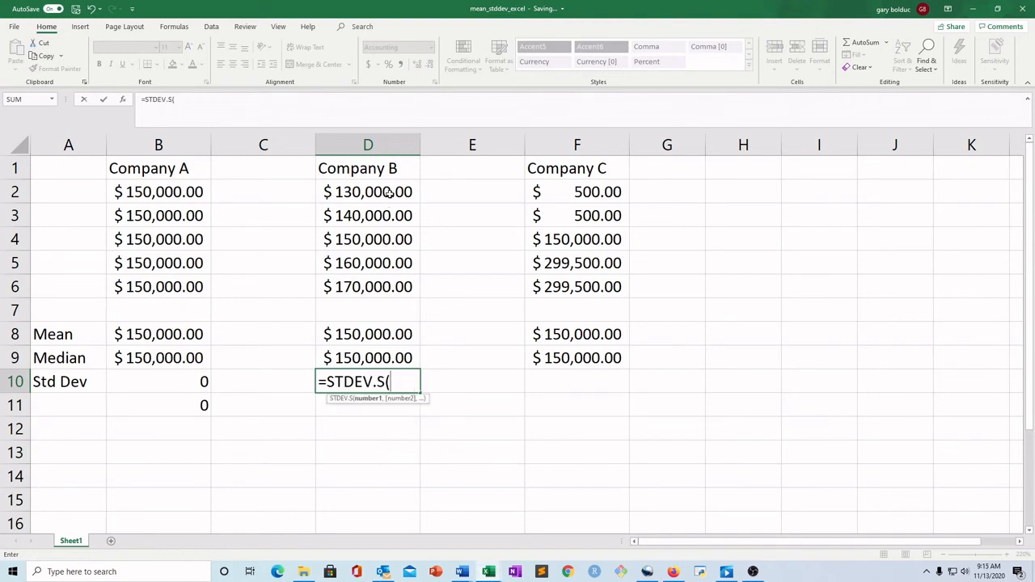
left_click_drag(386, 194, 374, 286)
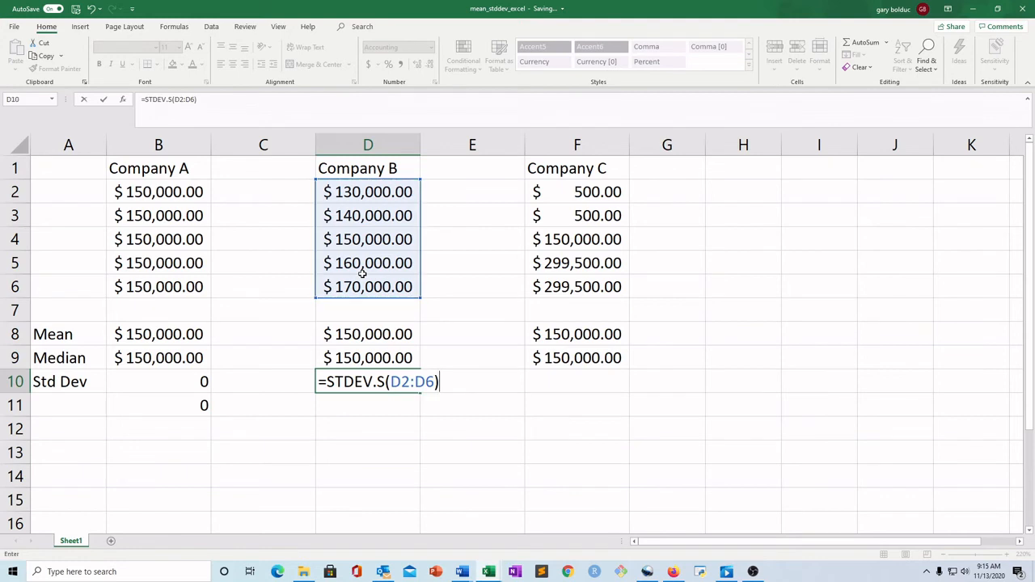
key("Return")
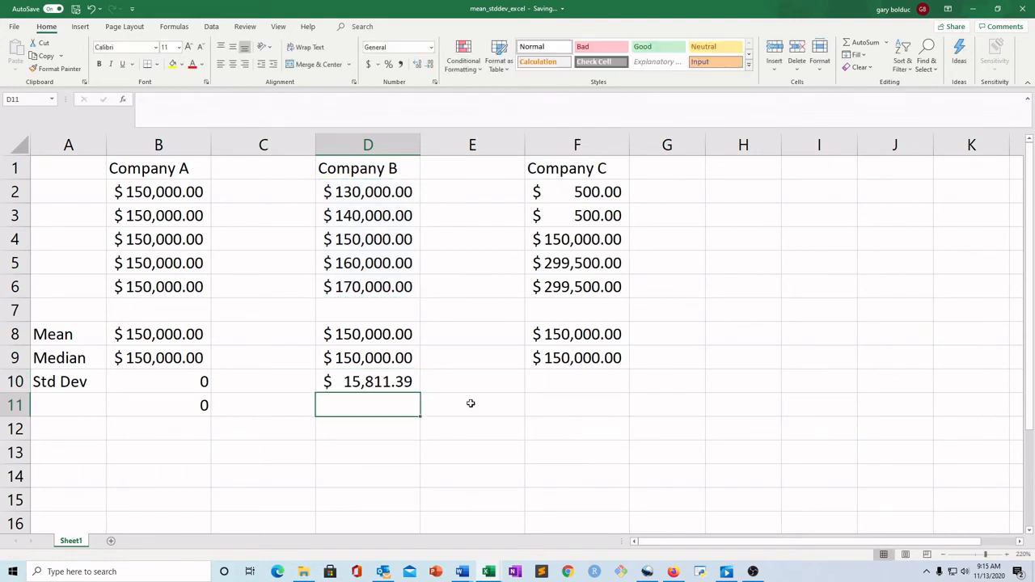
Enter a STDEV.S formula over F2:F6 in F10 for Company C's standard deviation
left_click(385, 382)
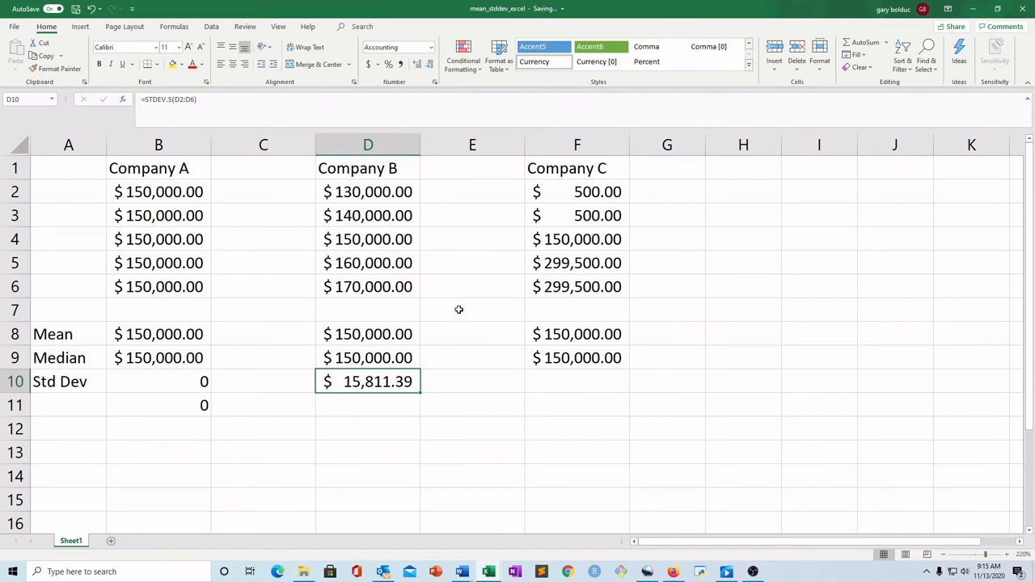
left_click(553, 380)
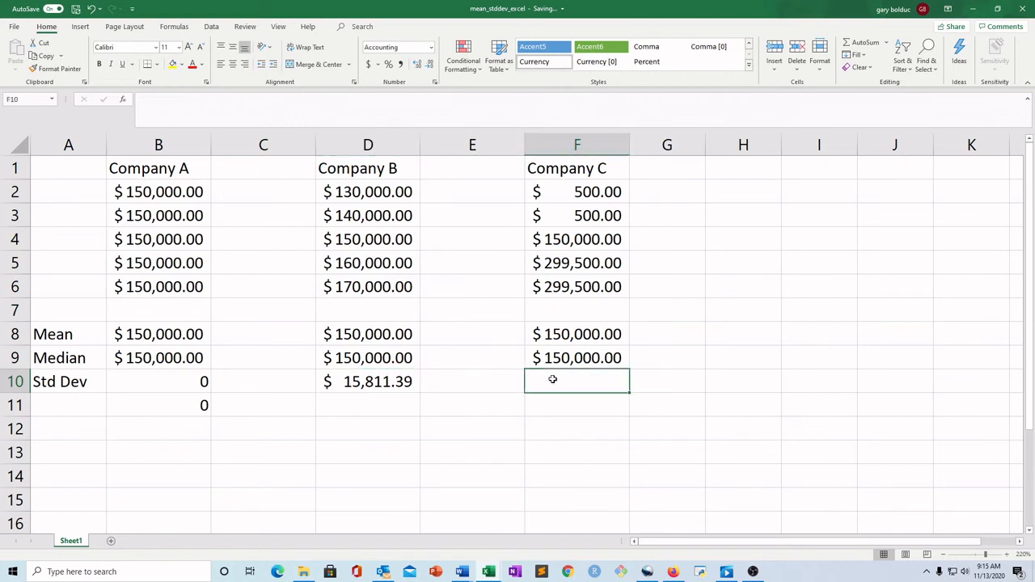
type("=")
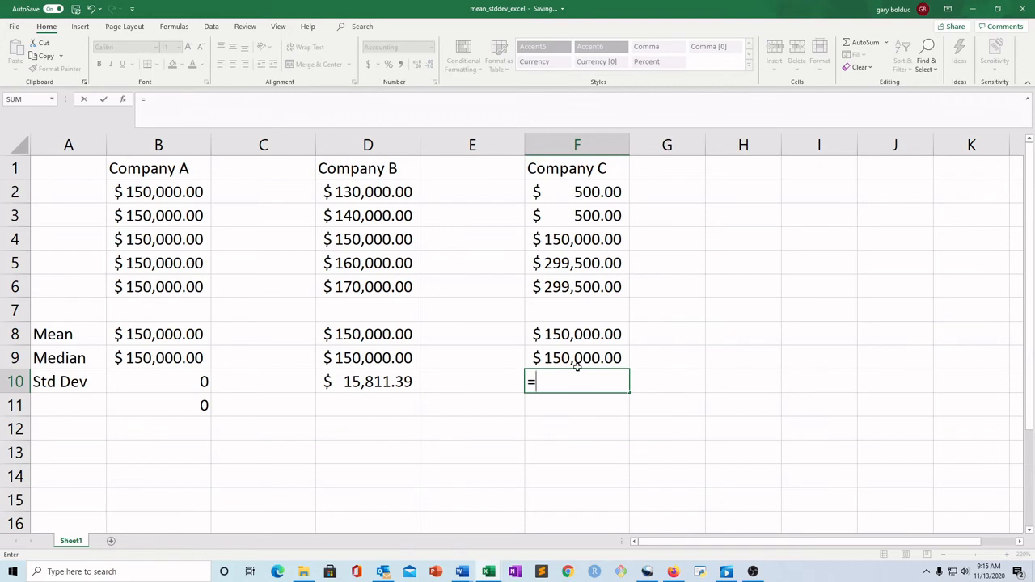
type("STDE")
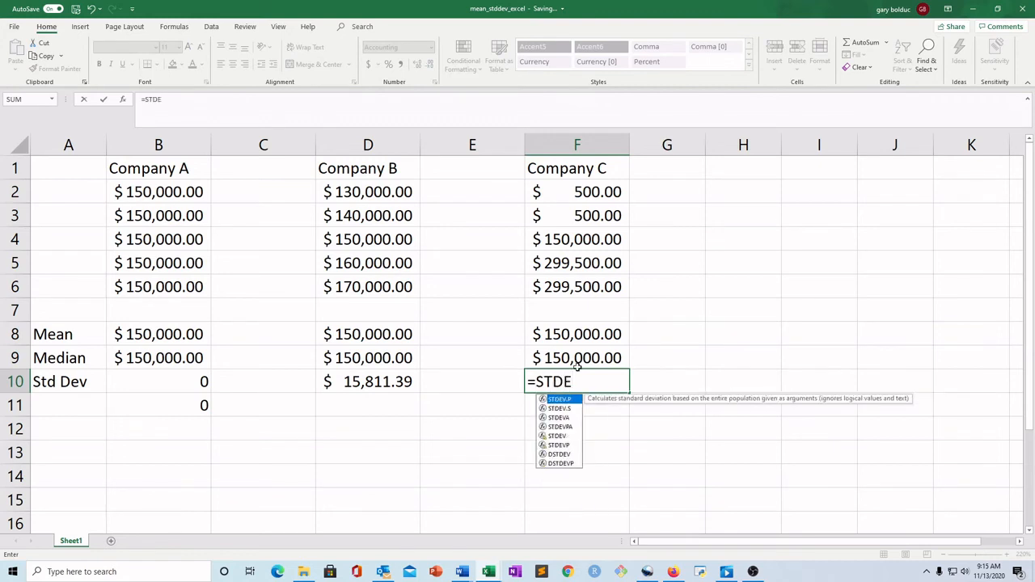
double_click(575, 409)
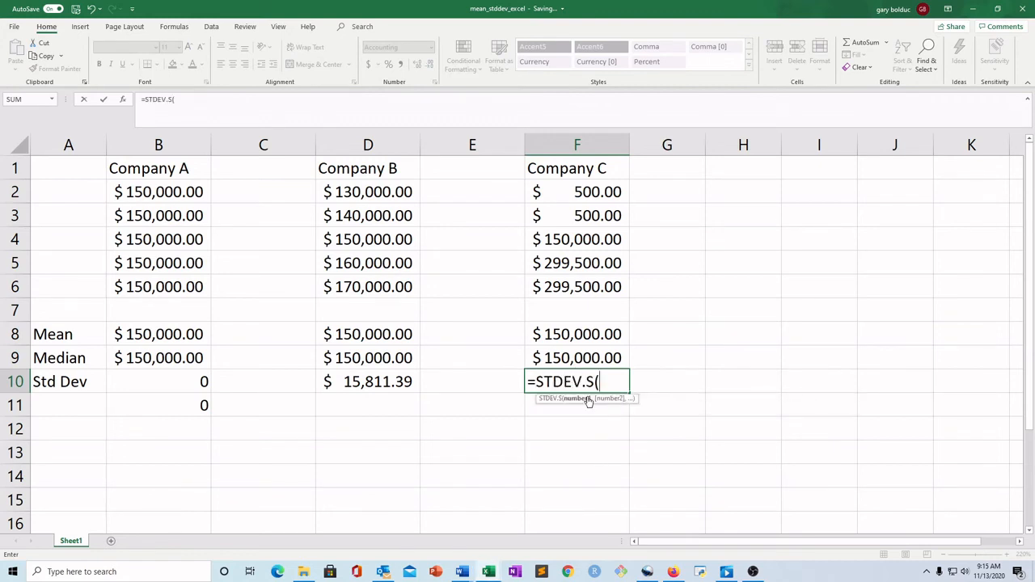
left_click_drag(590, 198, 596, 283)
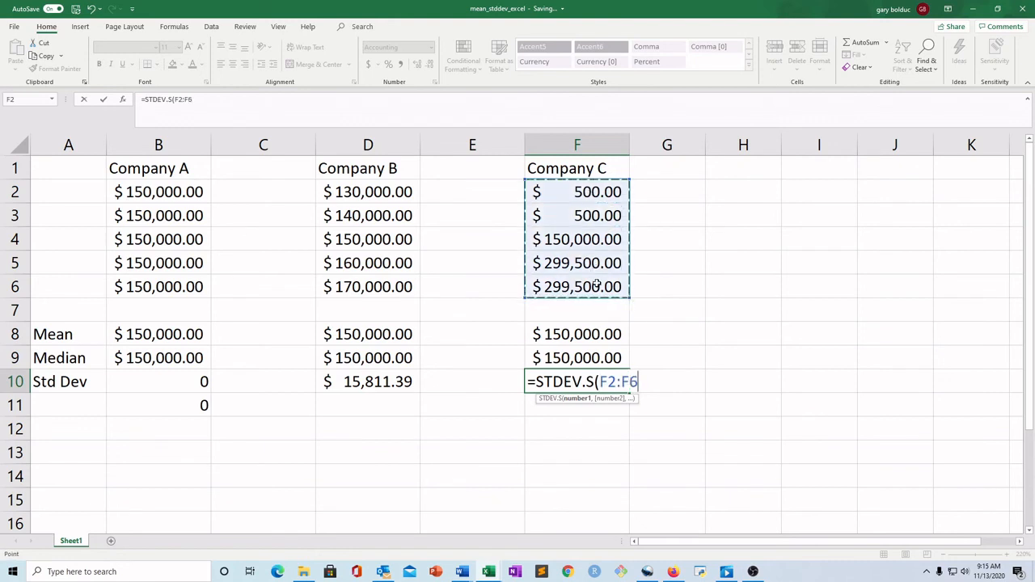
type(")")
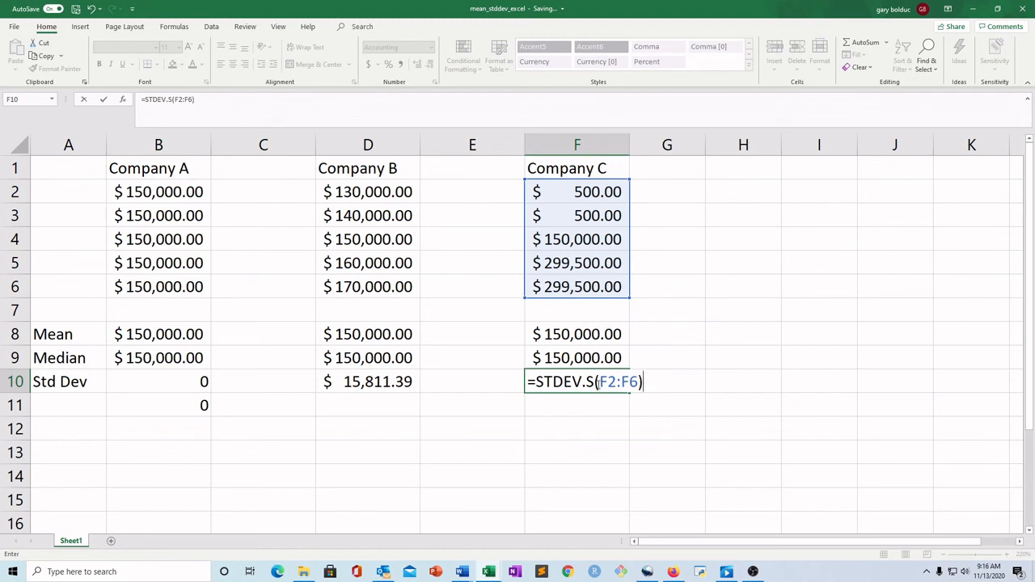
key("Return")
Review the standard deviation formulas in row 10 and Company A's mean, median and standard deviation formulas
left_click(596, 384)
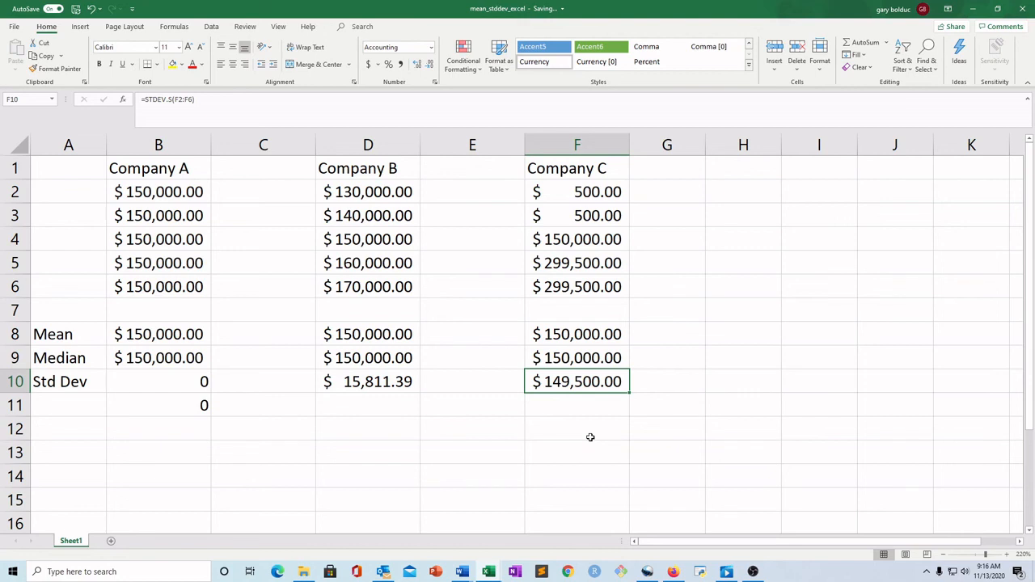
left_click(382, 383)
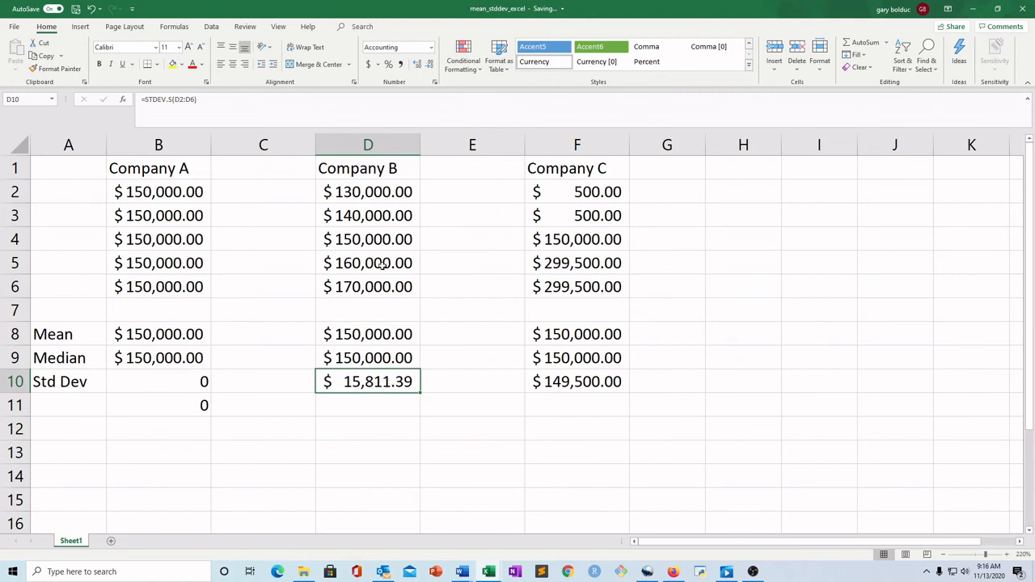
left_click(166, 385)
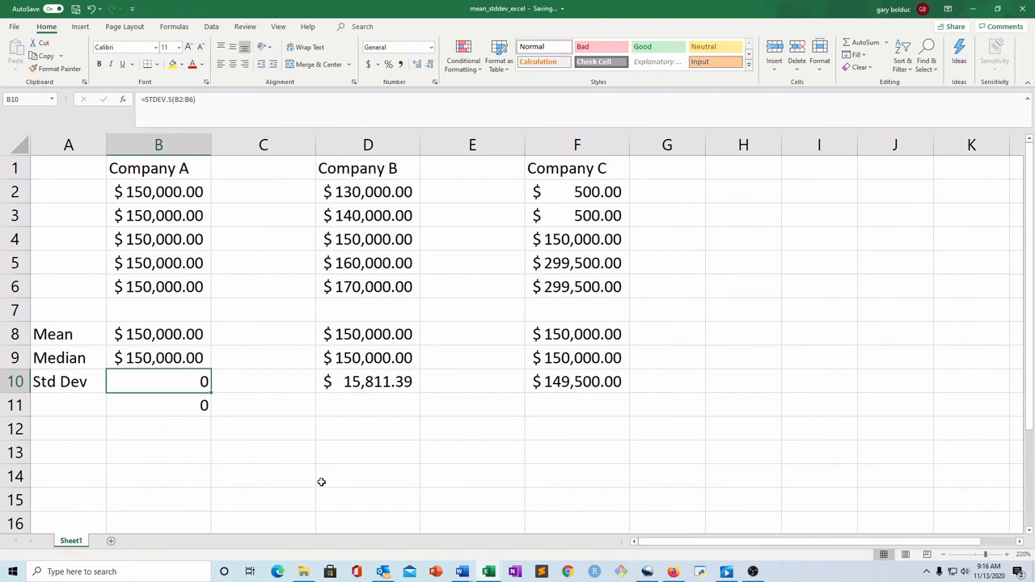
left_click(251, 443)
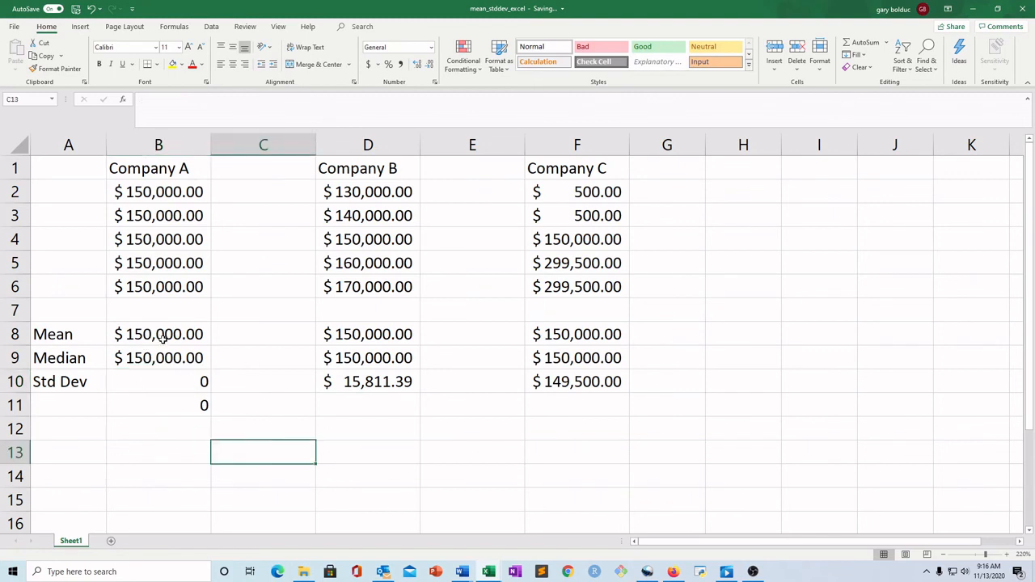
double_click(166, 334)
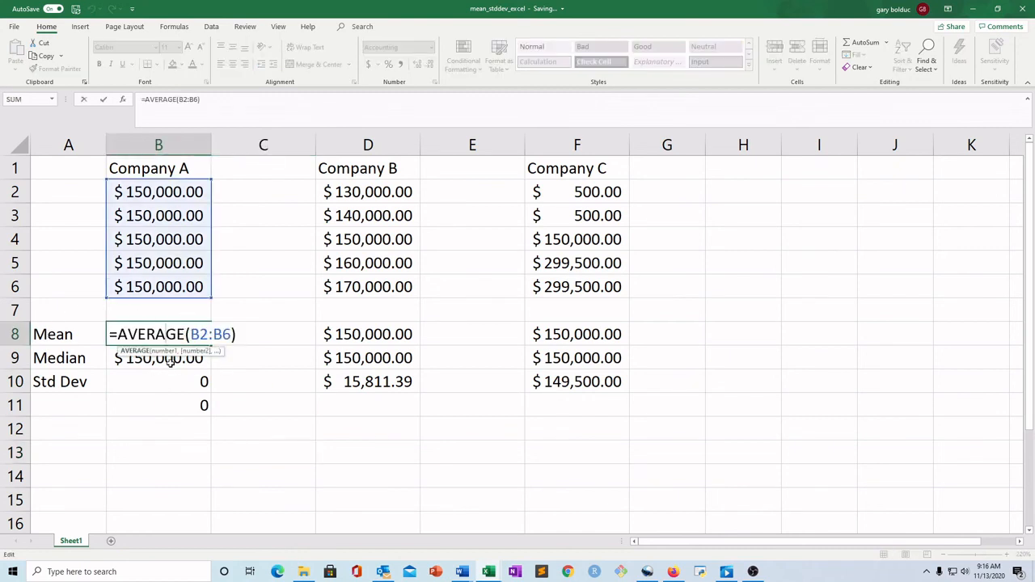
double_click(168, 364)
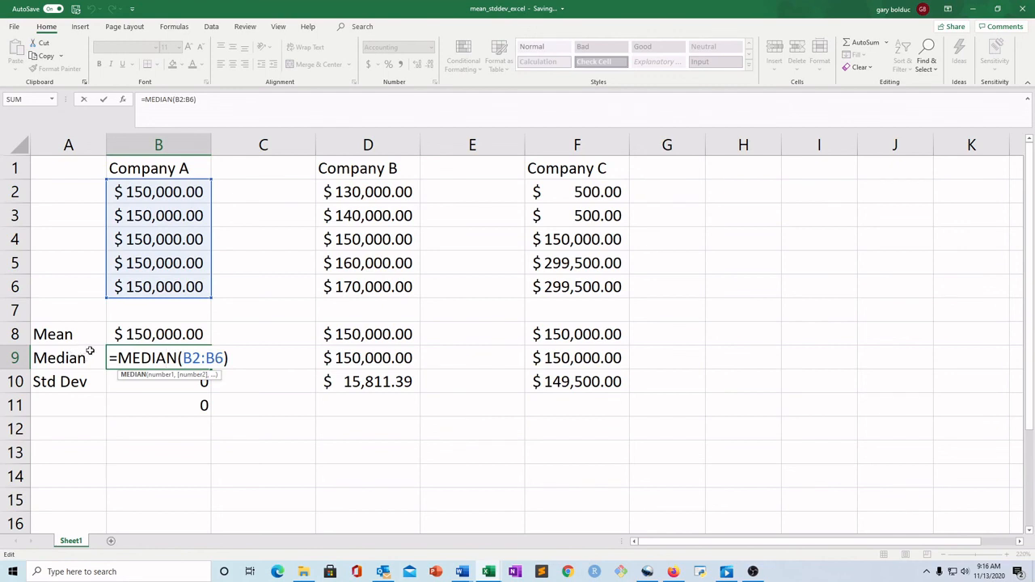
double_click(175, 376)
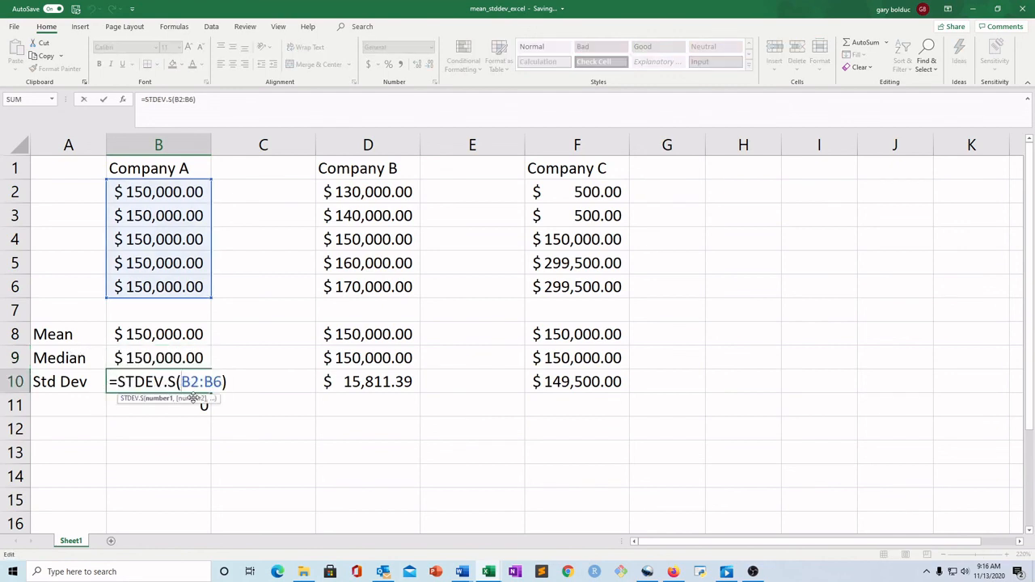
key("Return")
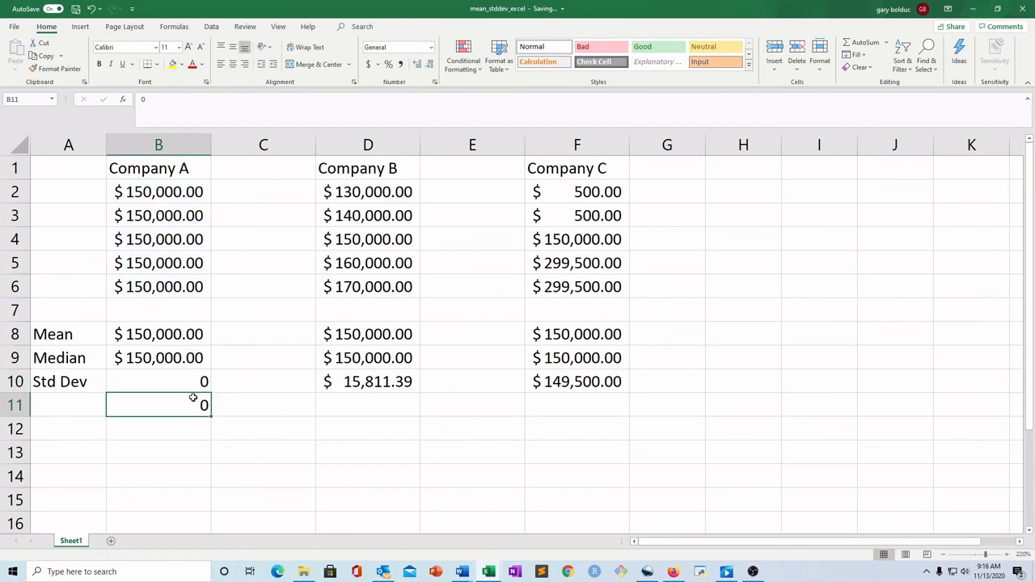